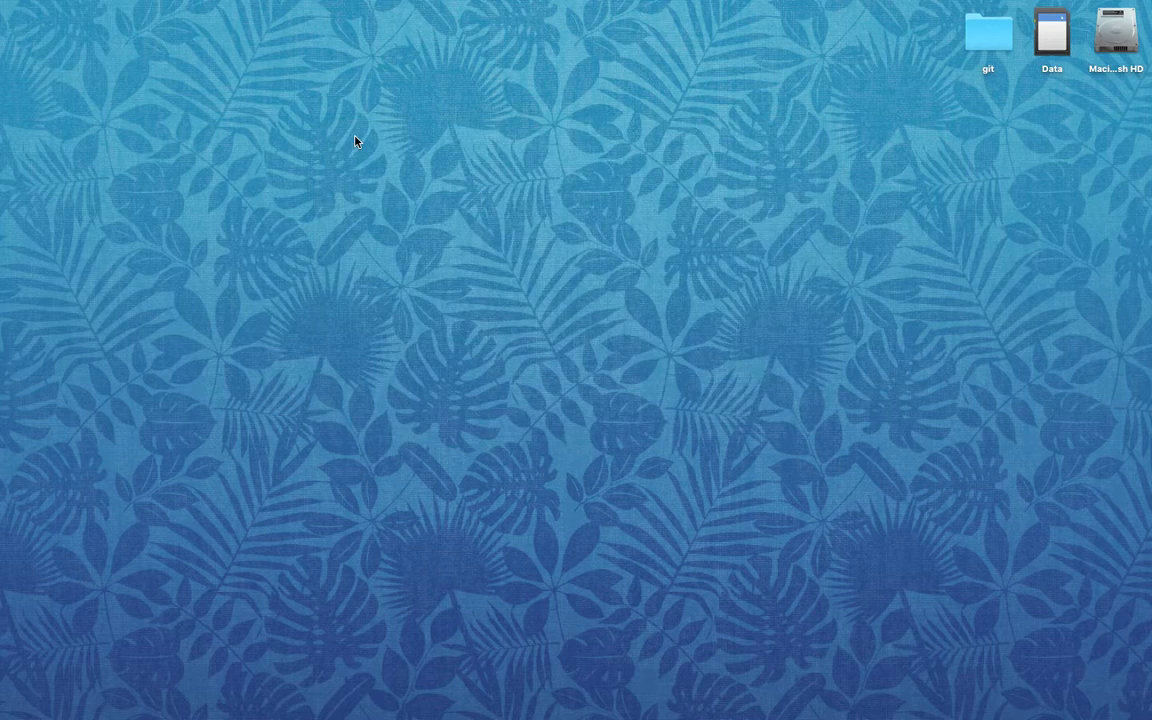
Check the installed Logic Pro X version in its About window, then close that window
{"action": "mouse_move", "coordinate": [589, 708]}
{"action": "mouse_move", "coordinate": [13, 5]}
{"action": "left_click", "coordinate": [66, 9]}
{"action": "left_click", "coordinate": [82, 29]}
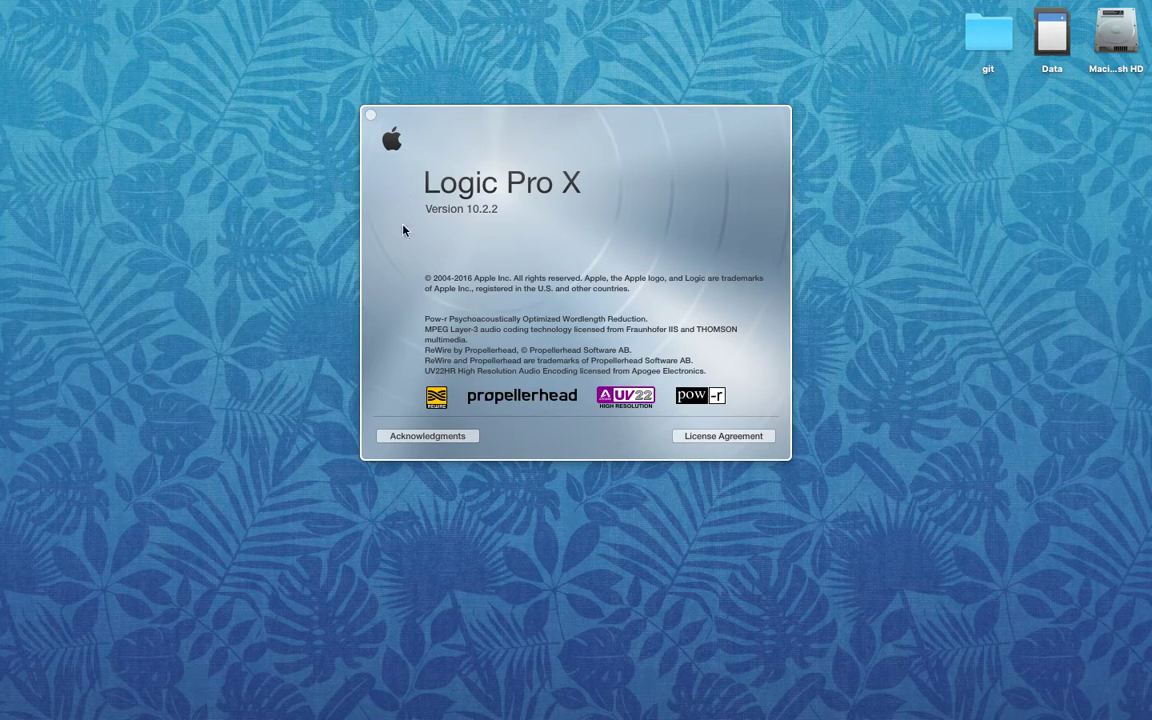
{"action": "left_click", "coordinate": [371, 115]}
Examine the db audioware plug-ins in the Plug-in Manager to check their validation, then close it
{"action": "mouse_move", "coordinate": [116, 4]}
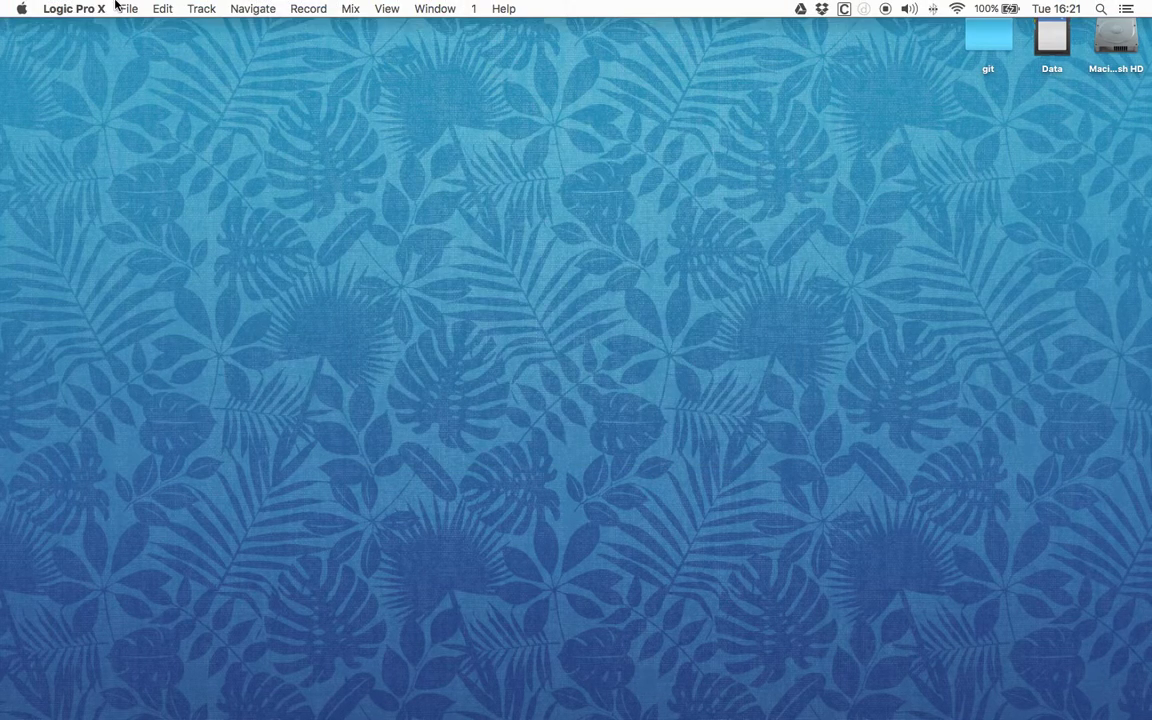
{"action": "left_click", "coordinate": [79, 12]}
{"action": "mouse_move", "coordinate": [97, 58]}
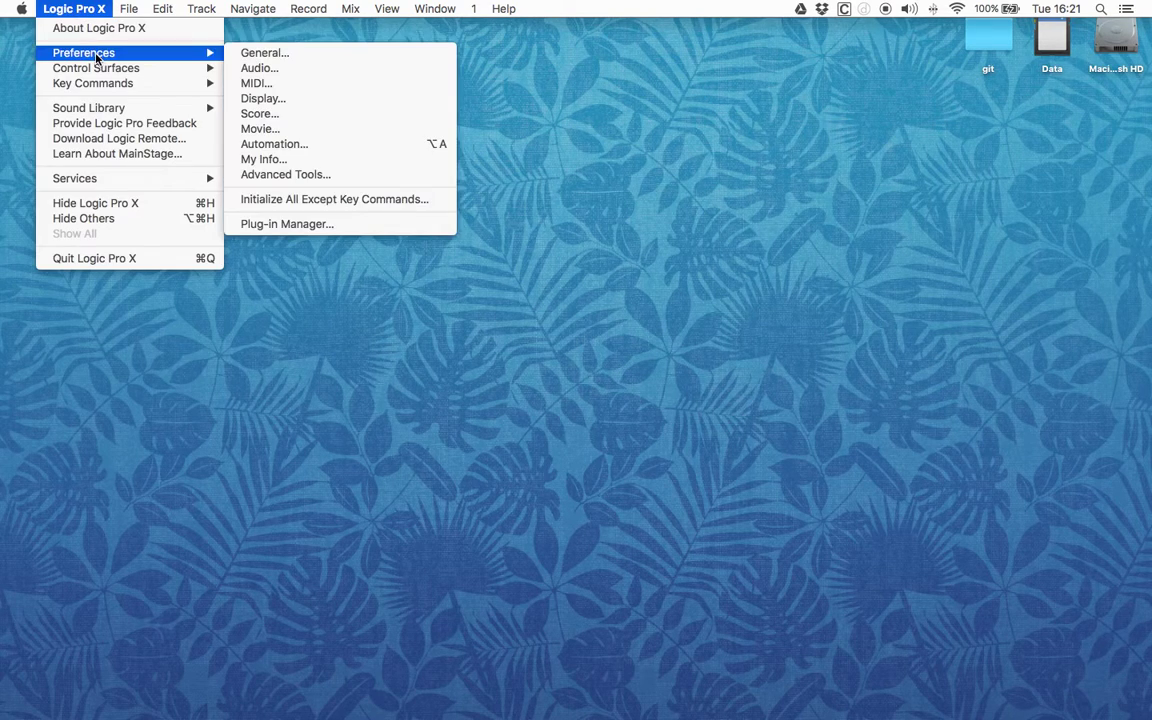
{"action": "left_click", "coordinate": [379, 232]}
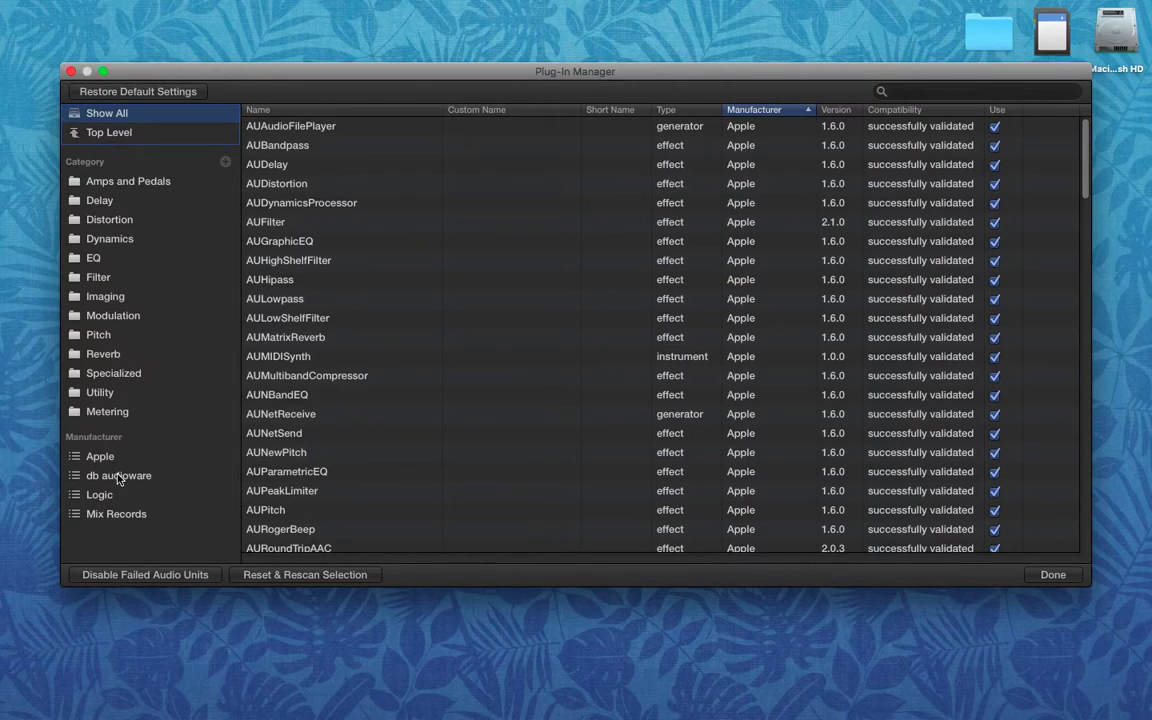
{"action": "left_click", "coordinate": [124, 483]}
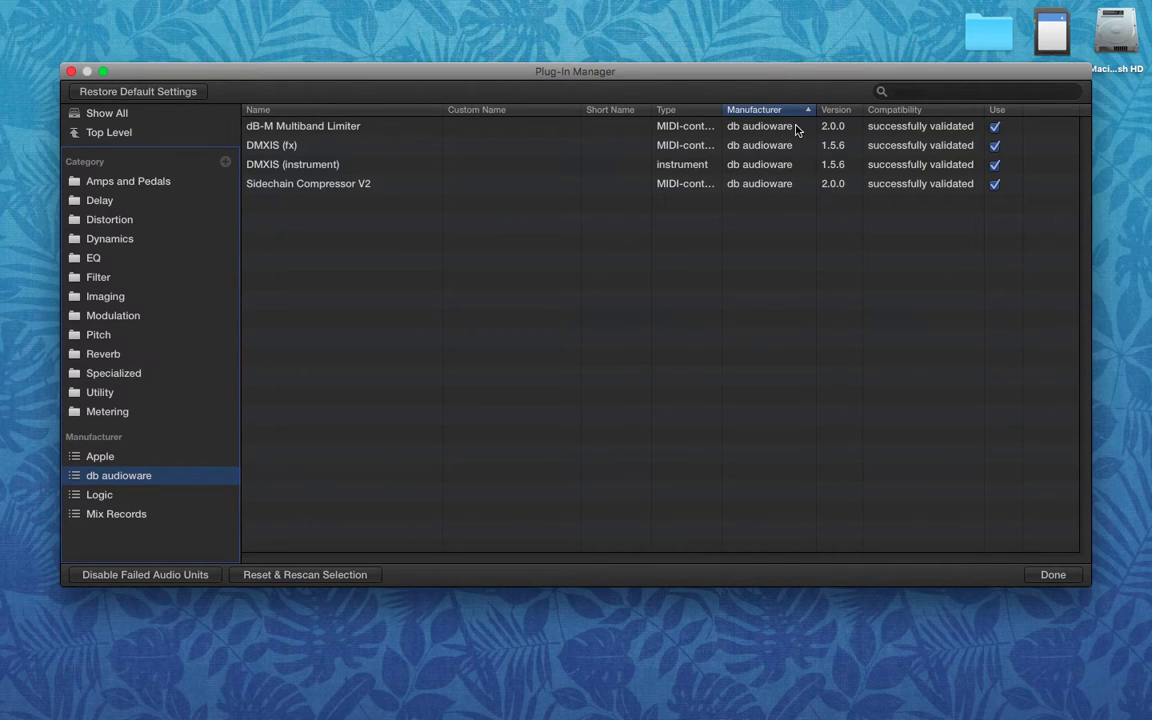
{"action": "left_click", "coordinate": [71, 72]}
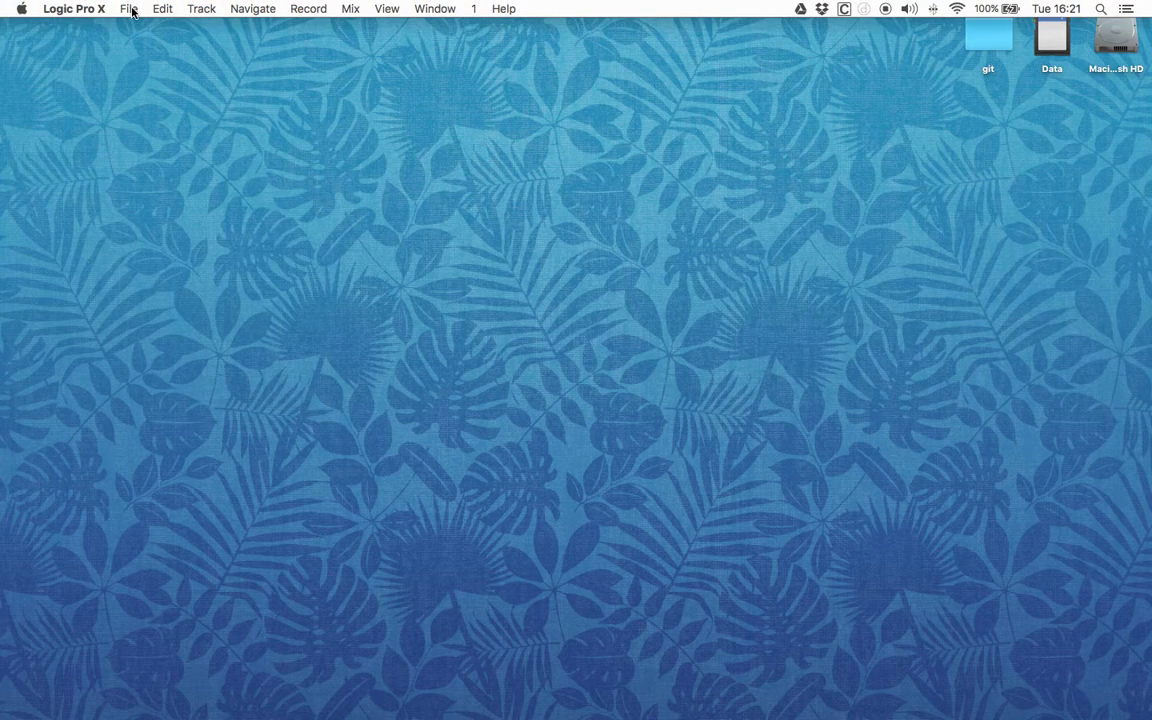
Create a new project with one software instrument track
{"action": "left_click", "coordinate": [130, 9]}
{"action": "left_click", "coordinate": [143, 30]}
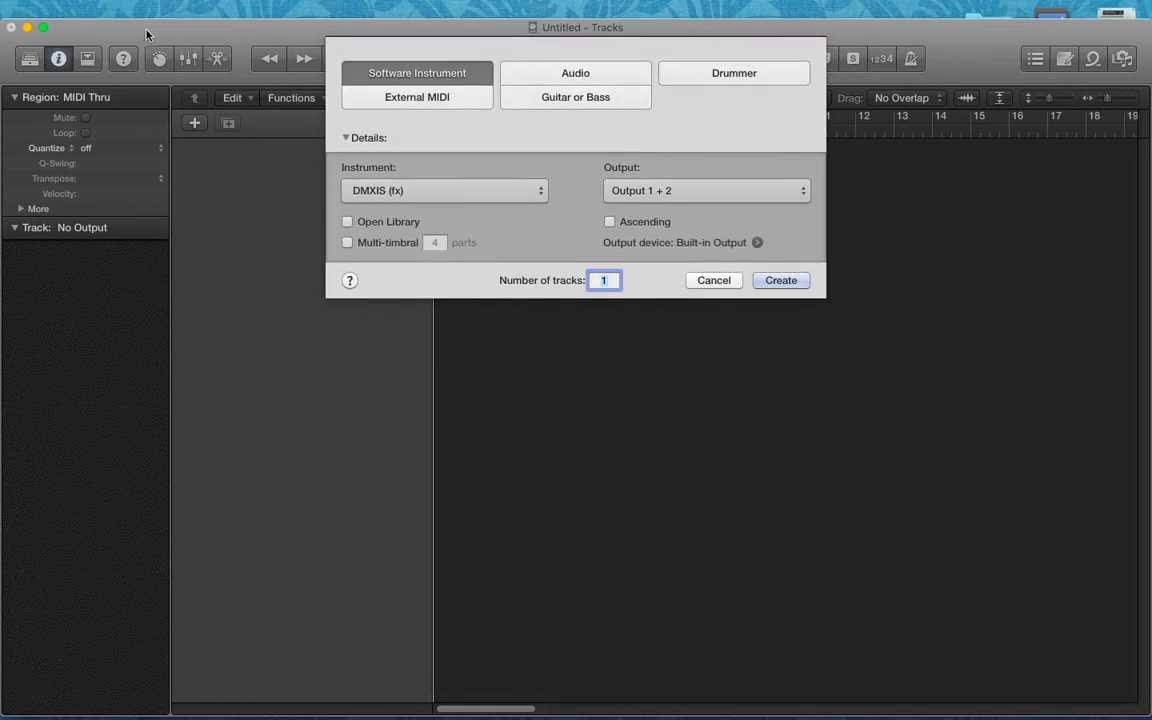
{"action": "left_click", "coordinate": [781, 281]}
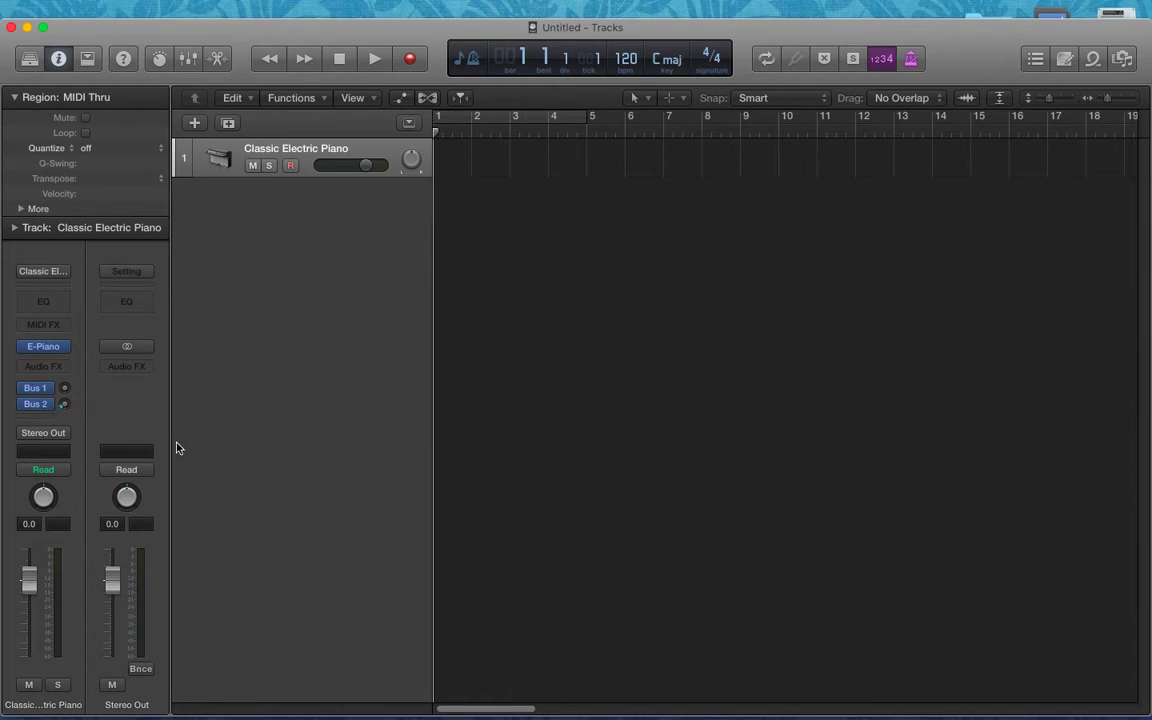
Replace the track's electric piano instrument with the stereo DMXIS (fx) MIDI-controlled effect from db audioware
{"action": "left_click", "coordinate": [63, 347]}
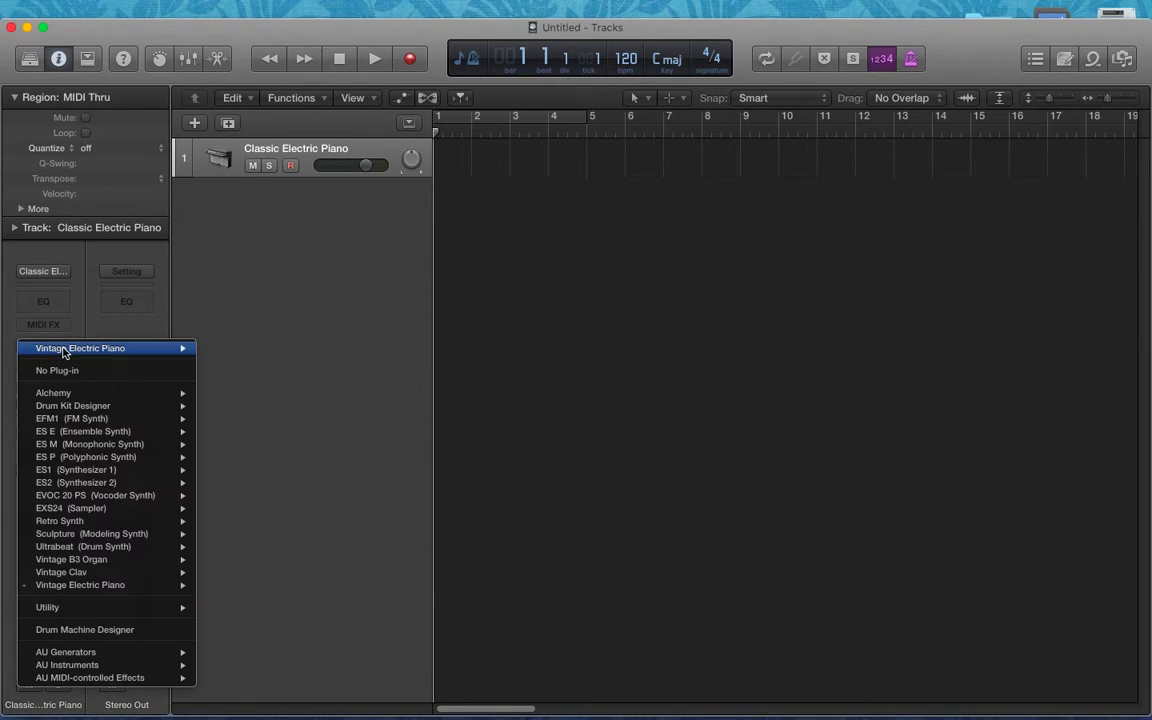
{"action": "mouse_move", "coordinate": [173, 667]}
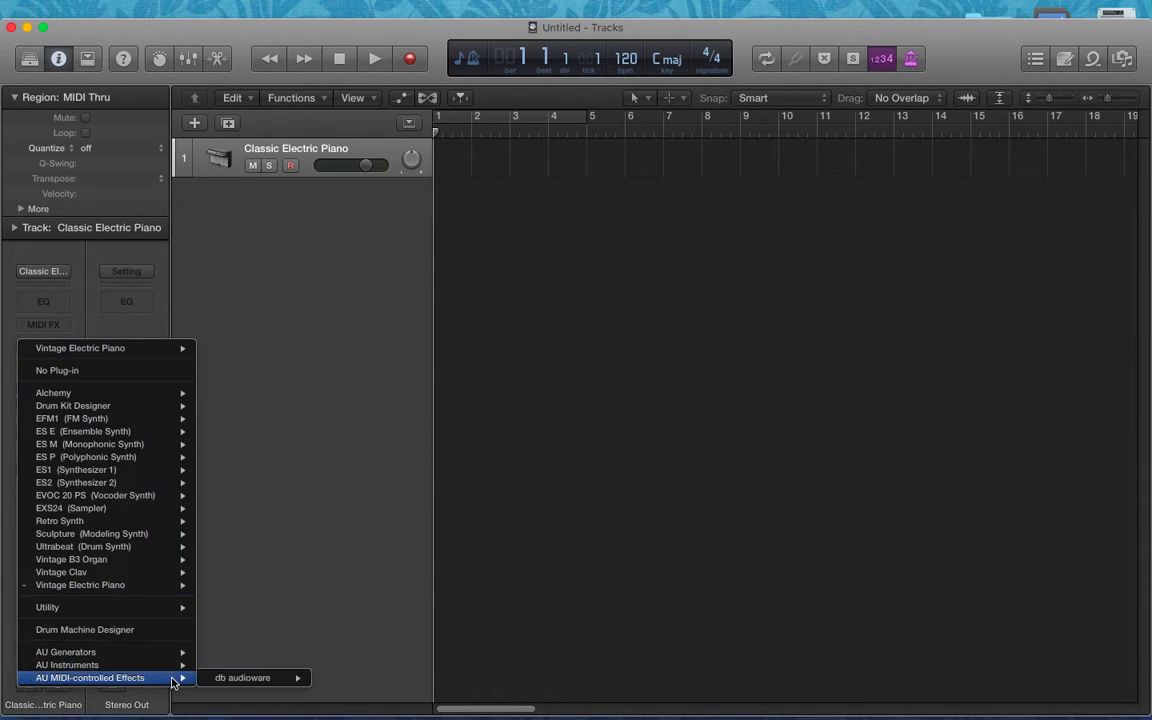
{"action": "mouse_move", "coordinate": [246, 685]}
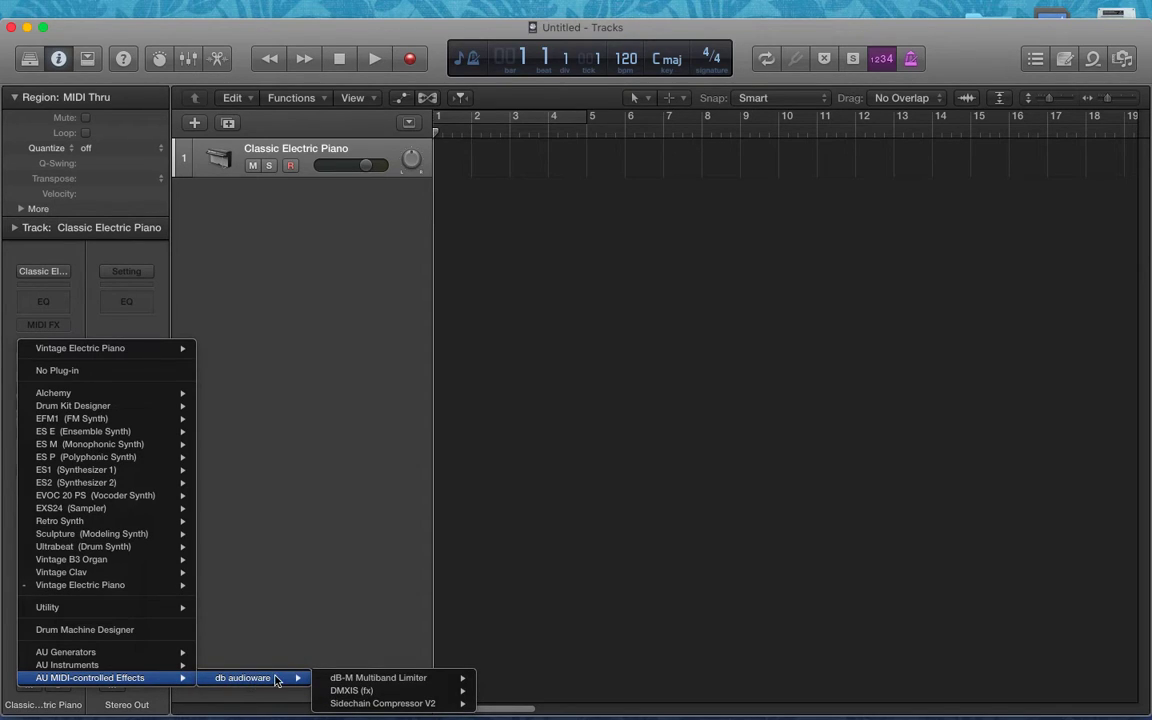
{"action": "mouse_move", "coordinate": [440, 690]}
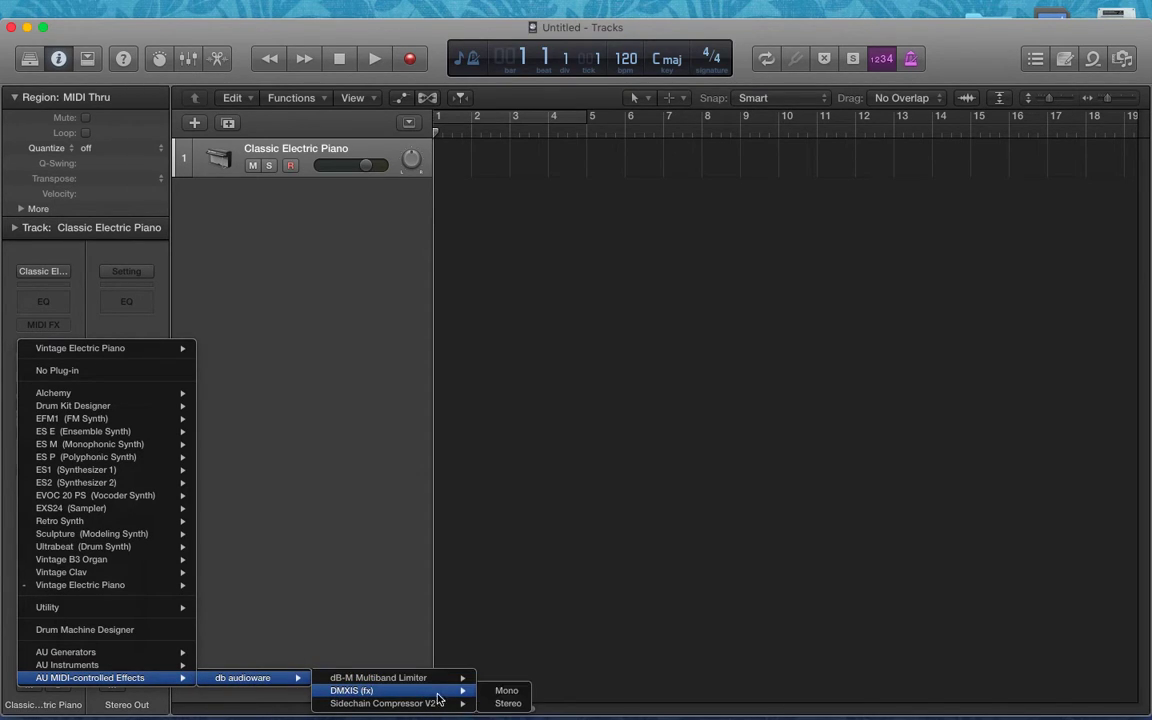
{"action": "left_click", "coordinate": [508, 704]}
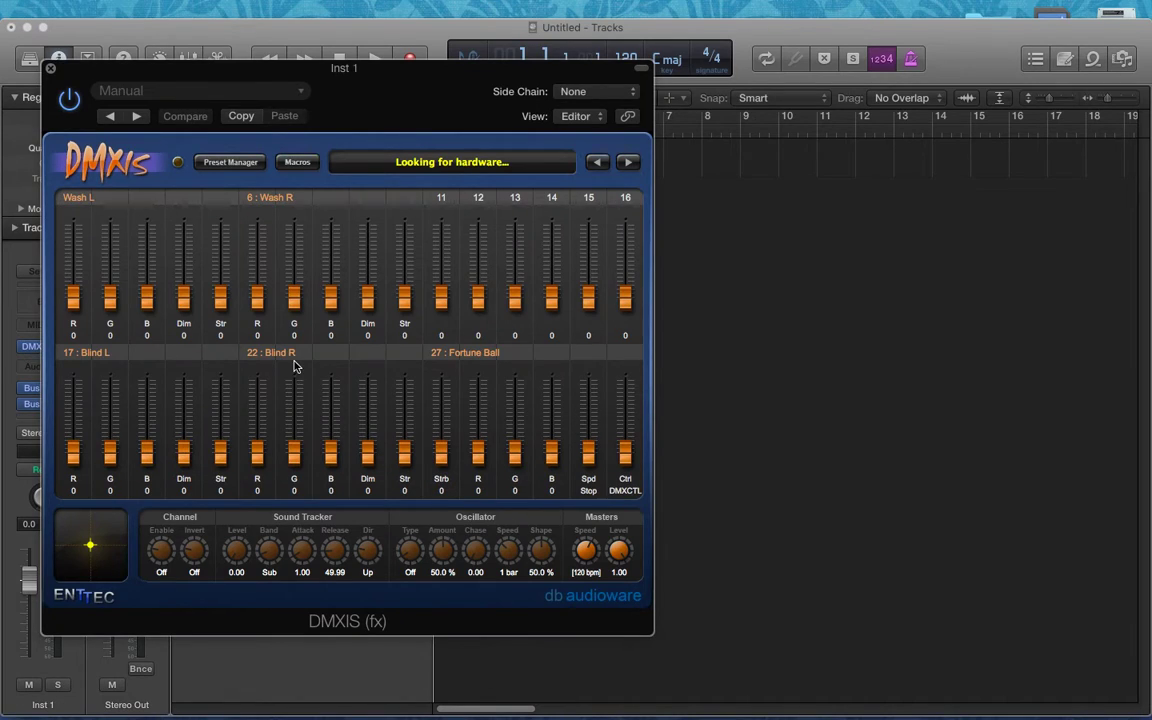
Look over the banks and presets in the DMXIS Preset Manager, then close the plug-in window
{"action": "left_click_drag", "start_coordinate": [270, 68], "coordinate": [595, 126]}
{"action": "left_click", "coordinate": [540, 213]}
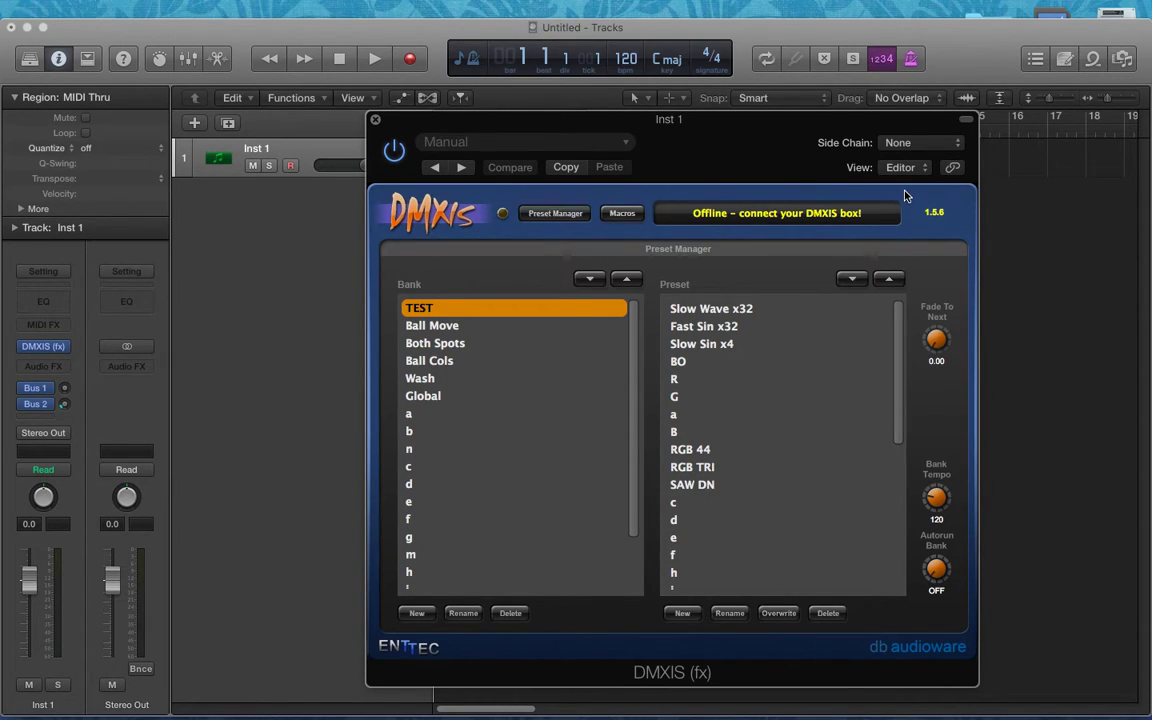
{"action": "left_click", "coordinate": [375, 121]}
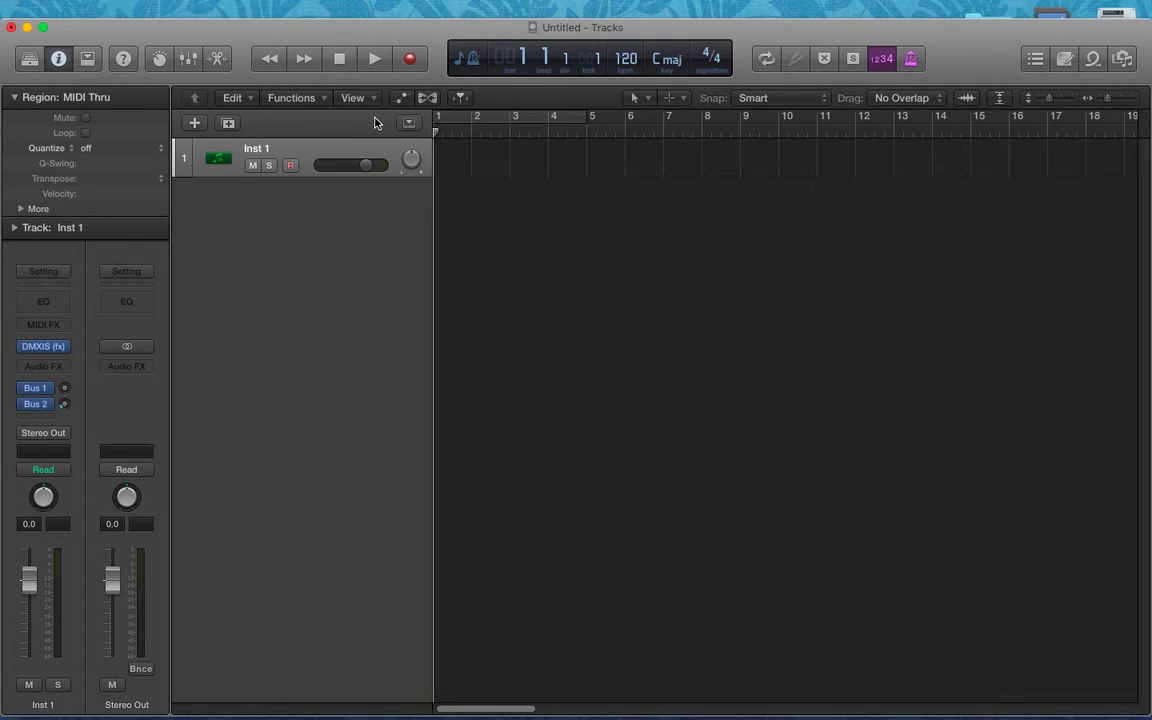
Rename the instrument track as DMXIS Banks
{"action": "double_click", "coordinate": [255, 150]}
{"action": "type", "text": "DMXIS Bank"}
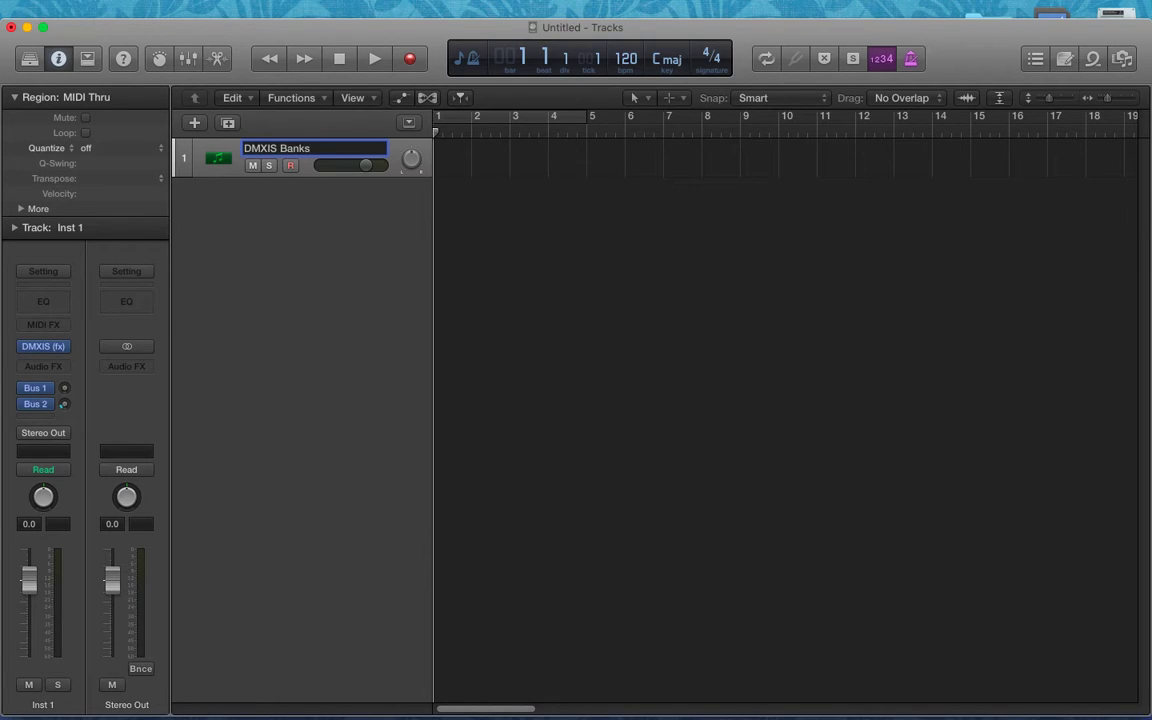
{"action": "key", "text": "Return"}
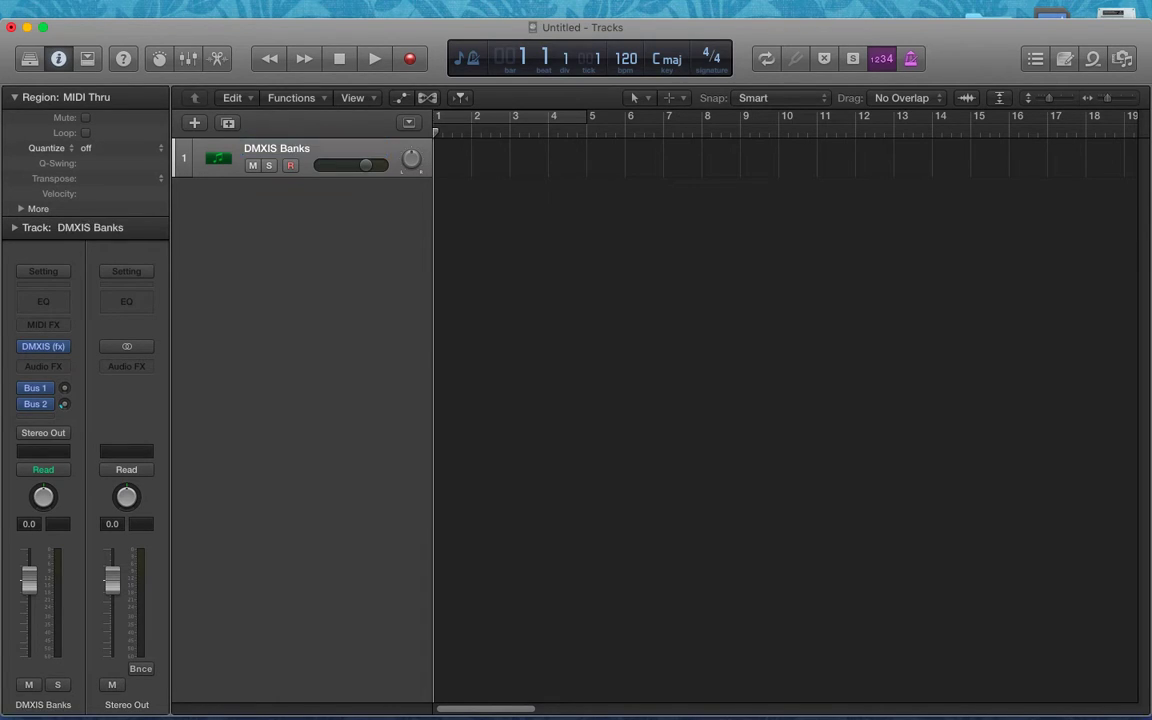
Create an empty MIDI region at bar 1 of the DMXIS Banks track, extend it to four bars and enable cycling over it
{"action": "right_click", "coordinate": [451, 157]}
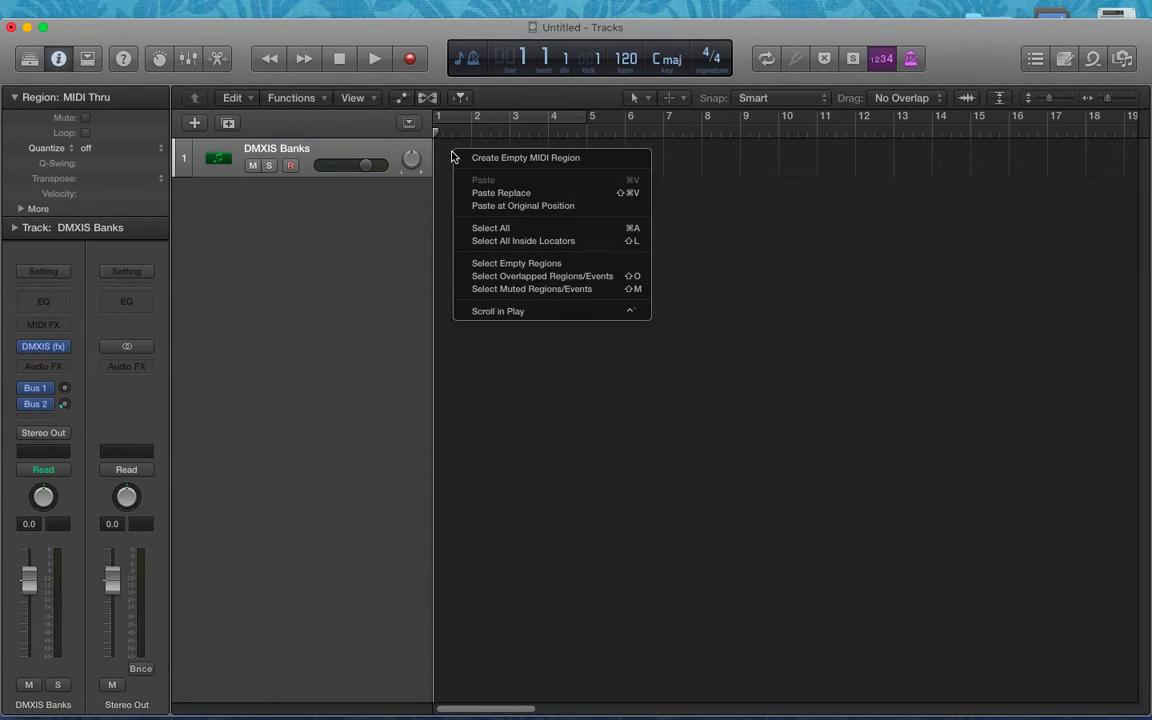
{"action": "left_click", "coordinate": [518, 160]}
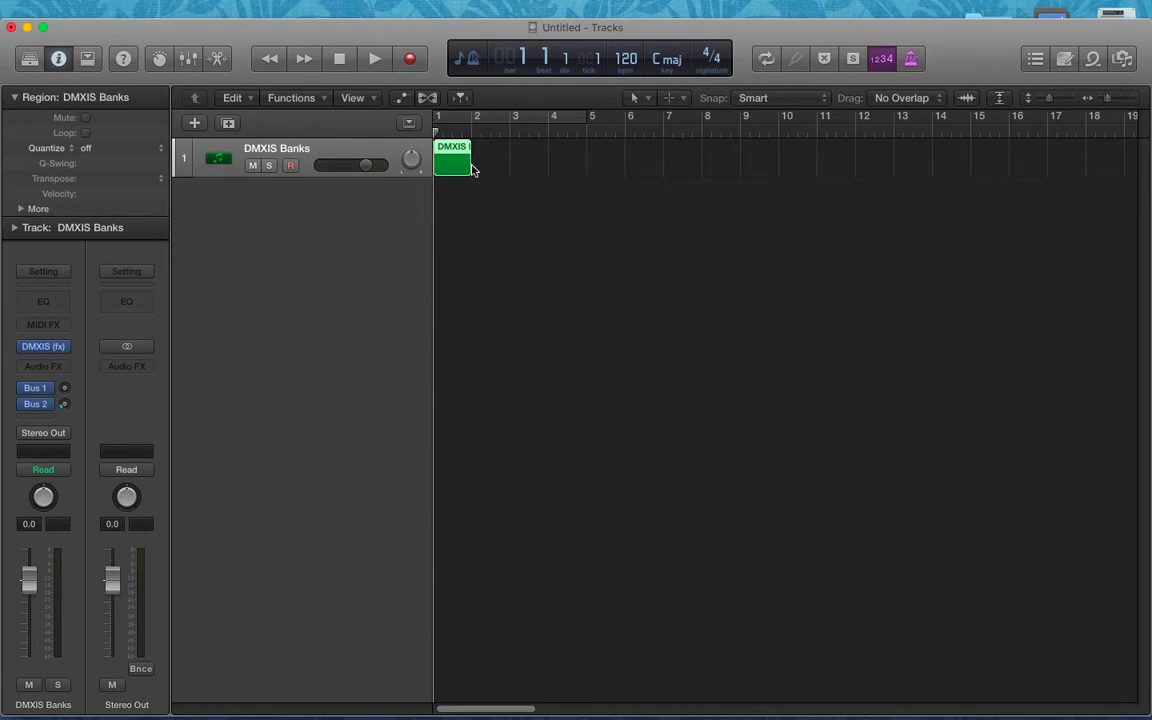
{"action": "left_click_drag", "start_coordinate": [469, 166], "coordinate": [586, 165]}
{"action": "left_click", "coordinate": [504, 121]}
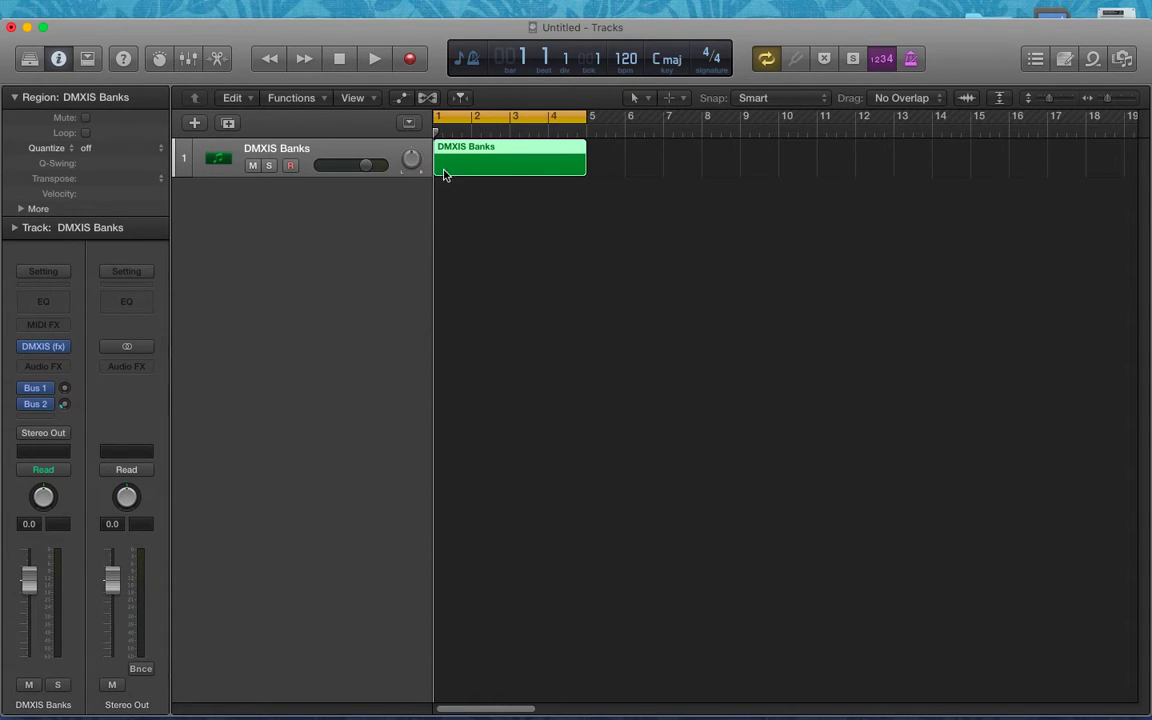
Open the DMXIS Banks region in a taller Piano Roll that fits all four bars and the lowest octaves
{"action": "double_click", "coordinate": [464, 150]}
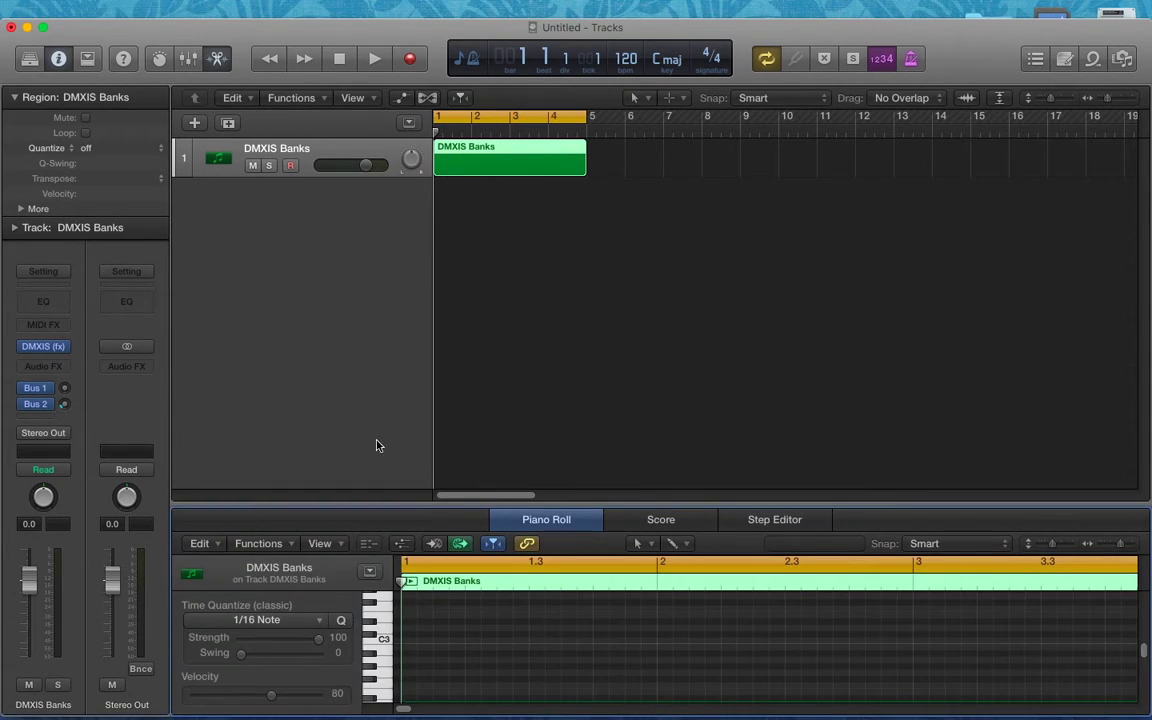
{"action": "left_click_drag", "start_coordinate": [421, 507], "coordinate": [421, 402]}
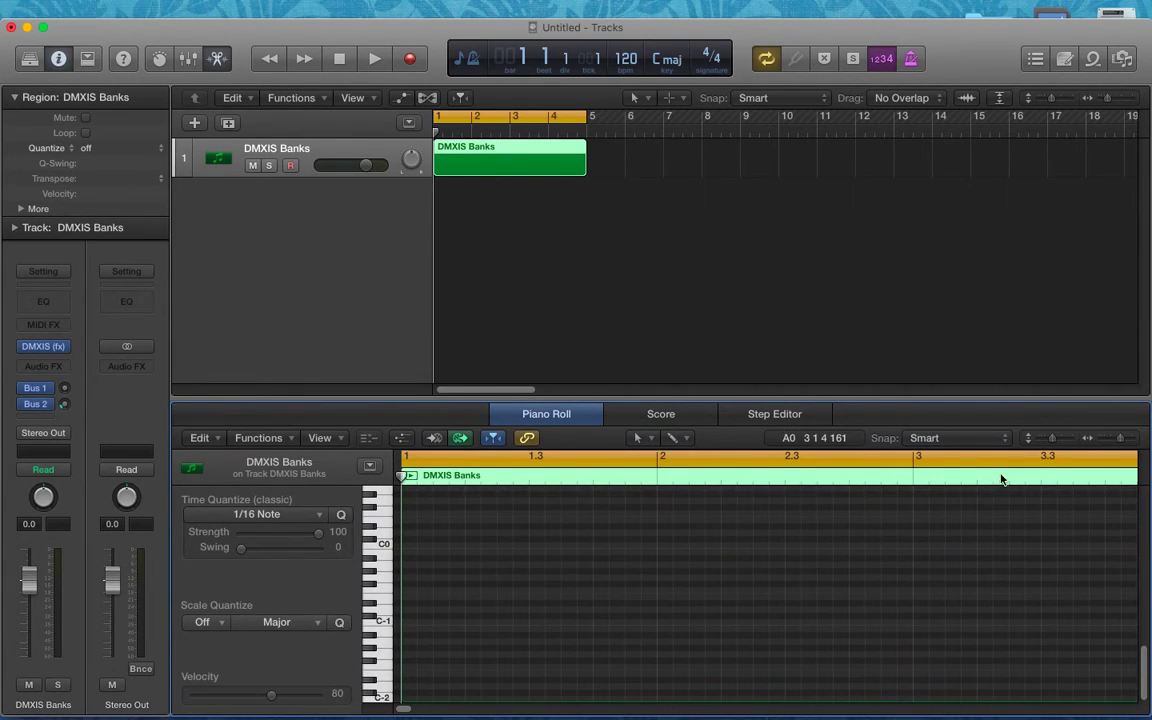
{"action": "left_click_drag", "start_coordinate": [1120, 438], "coordinate": [1116, 438]}
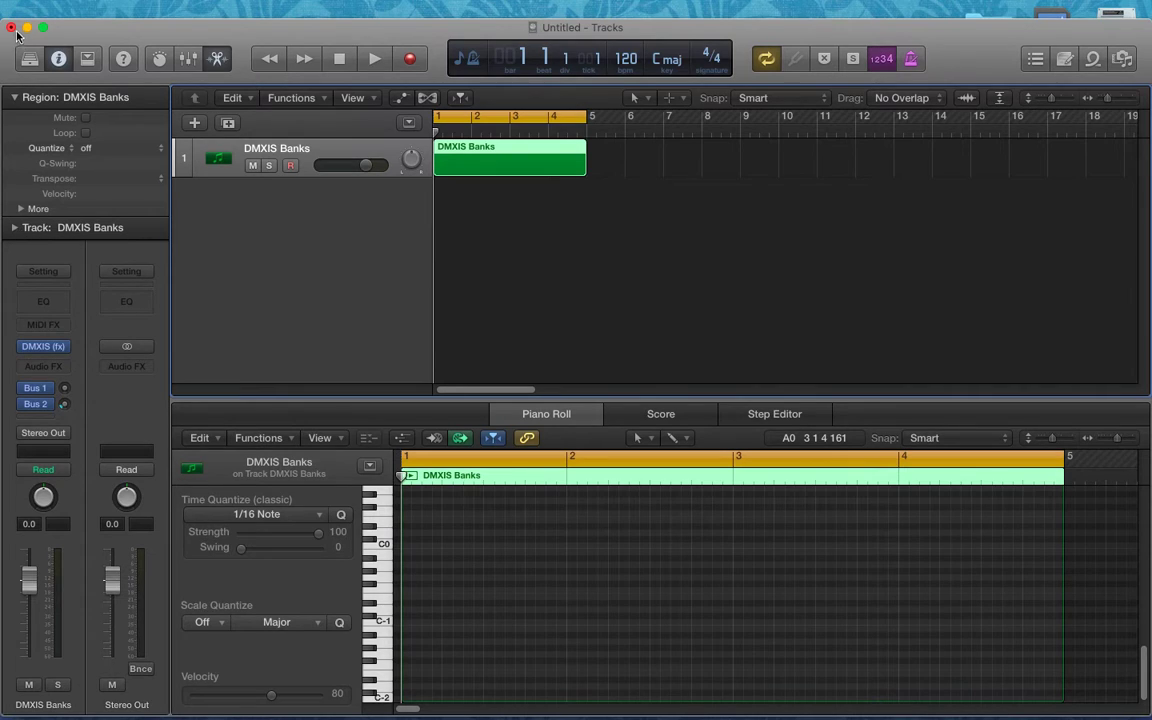
Set the DMXIS Banks track's MIDI channel to 15 in its track parameters
{"action": "left_click", "coordinate": [15, 98]}
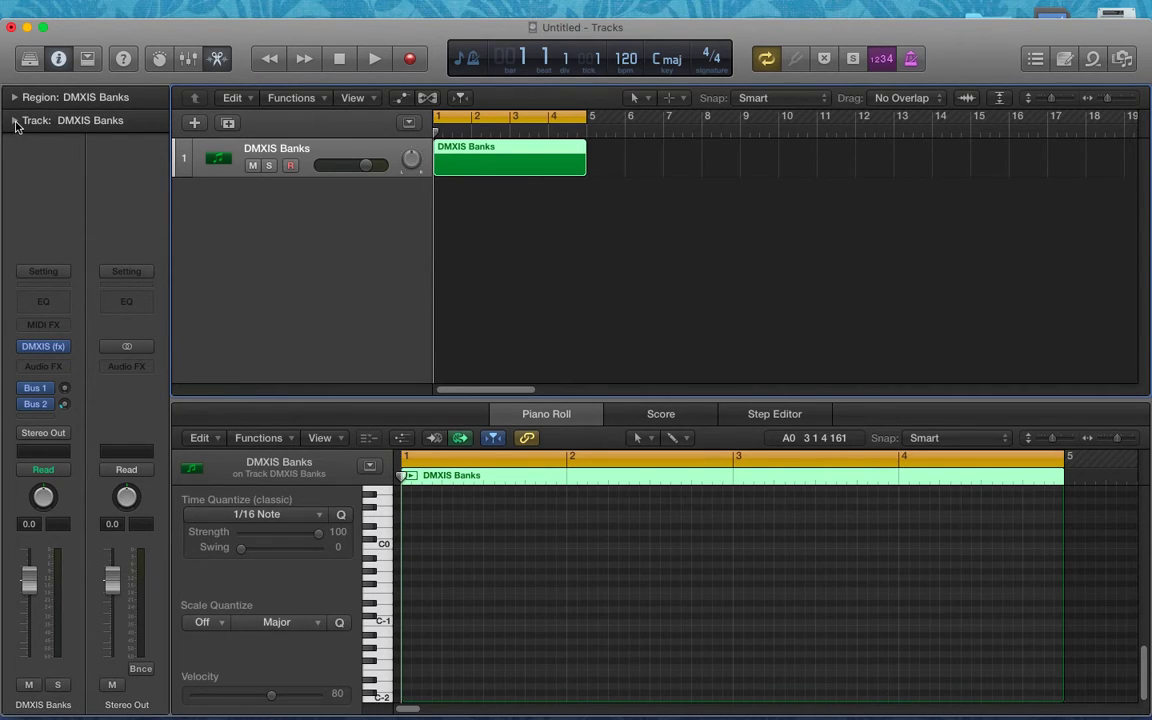
{"action": "left_click", "coordinate": [15, 121]}
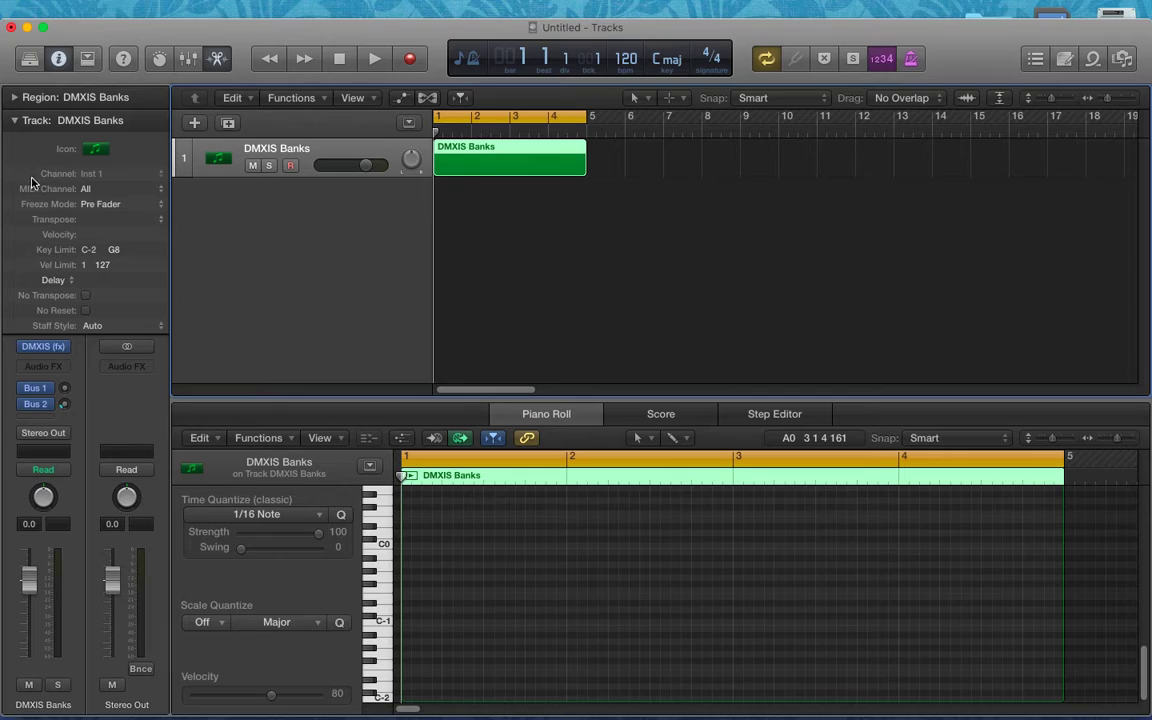
{"action": "left_click", "coordinate": [161, 194]}
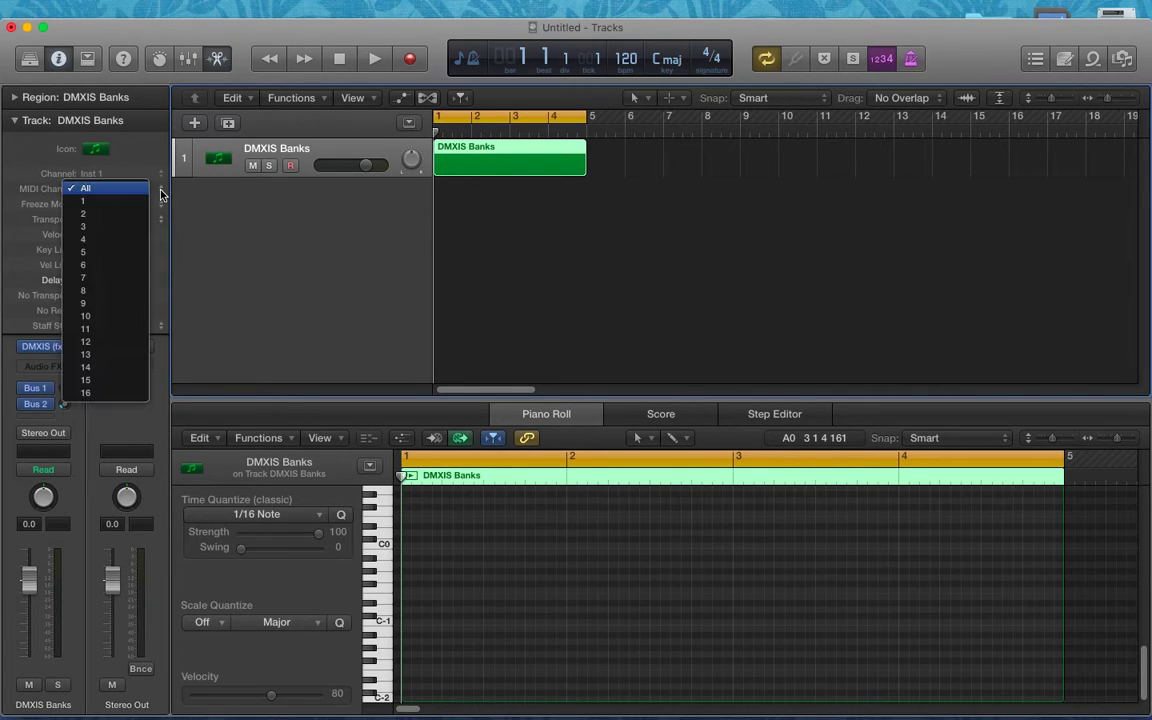
{"action": "left_click", "coordinate": [122, 386]}
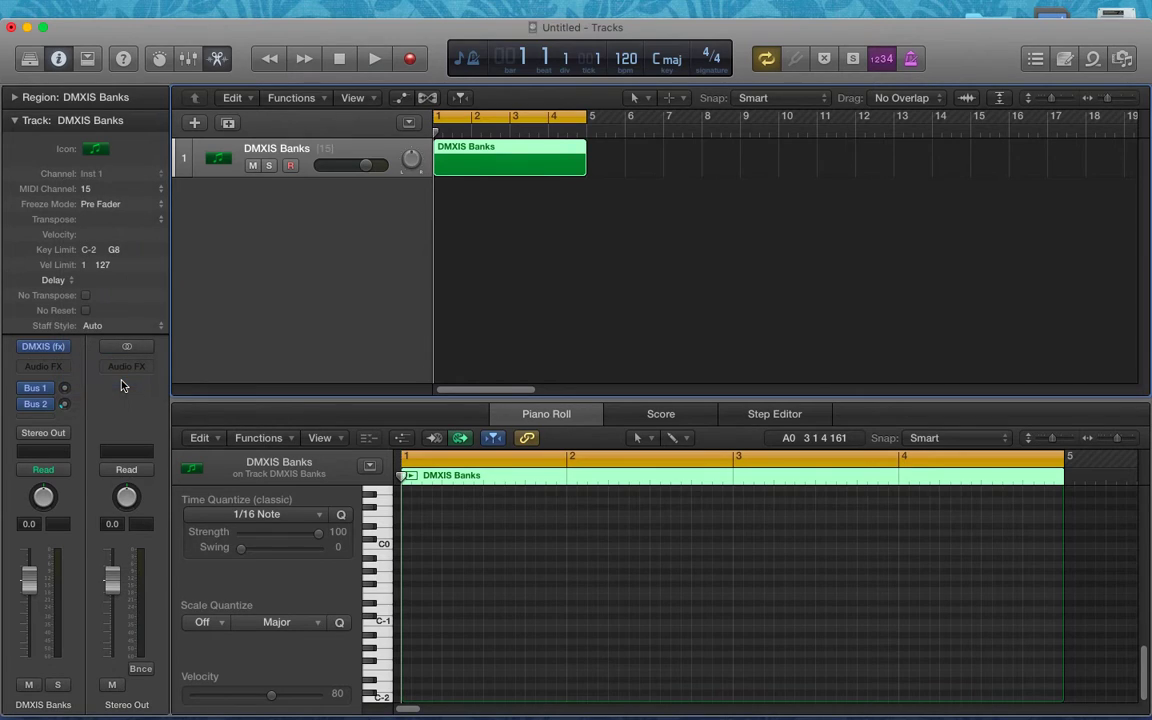
Add one short note at the start of each bar in the region: C#-2, D#-2, C-2 and D-2
{"action": "scroll", "coordinate": [400, 574], "scroll_direction": "down", "scroll_amount": 1}
{"action": "left_click", "coordinate": [404, 692]}
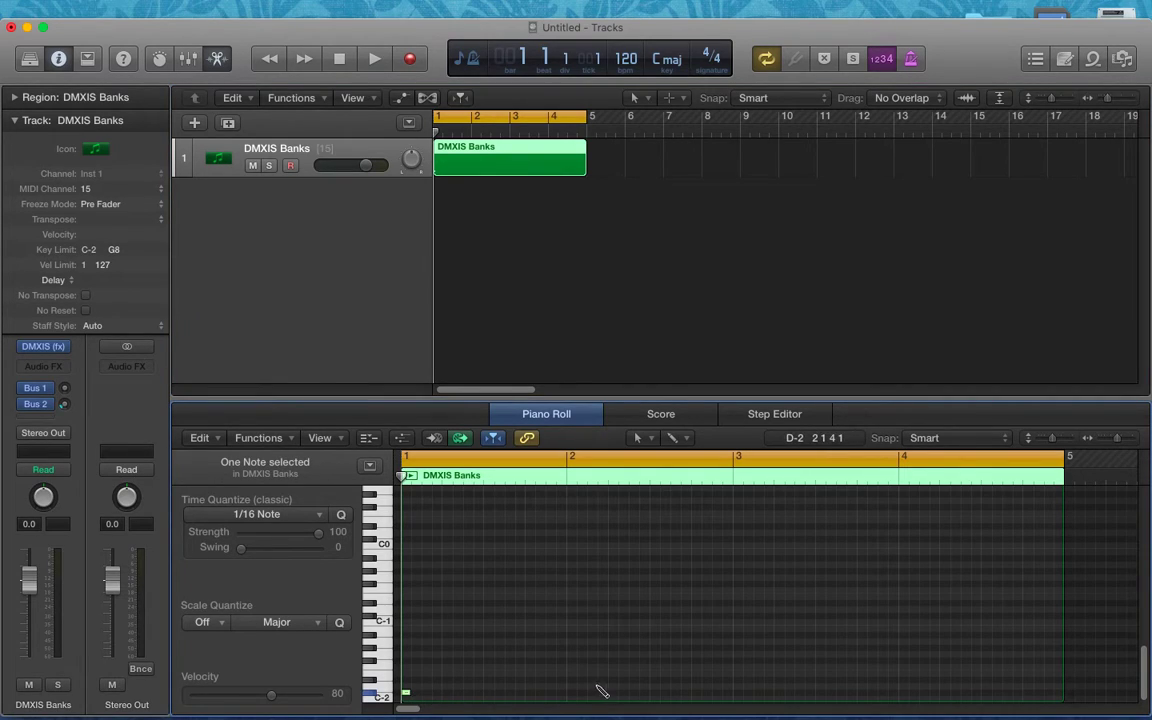
{"action": "left_click", "coordinate": [571, 680]}
{"action": "left_click", "coordinate": [737, 698]}
{"action": "left_click", "coordinate": [903, 689]}
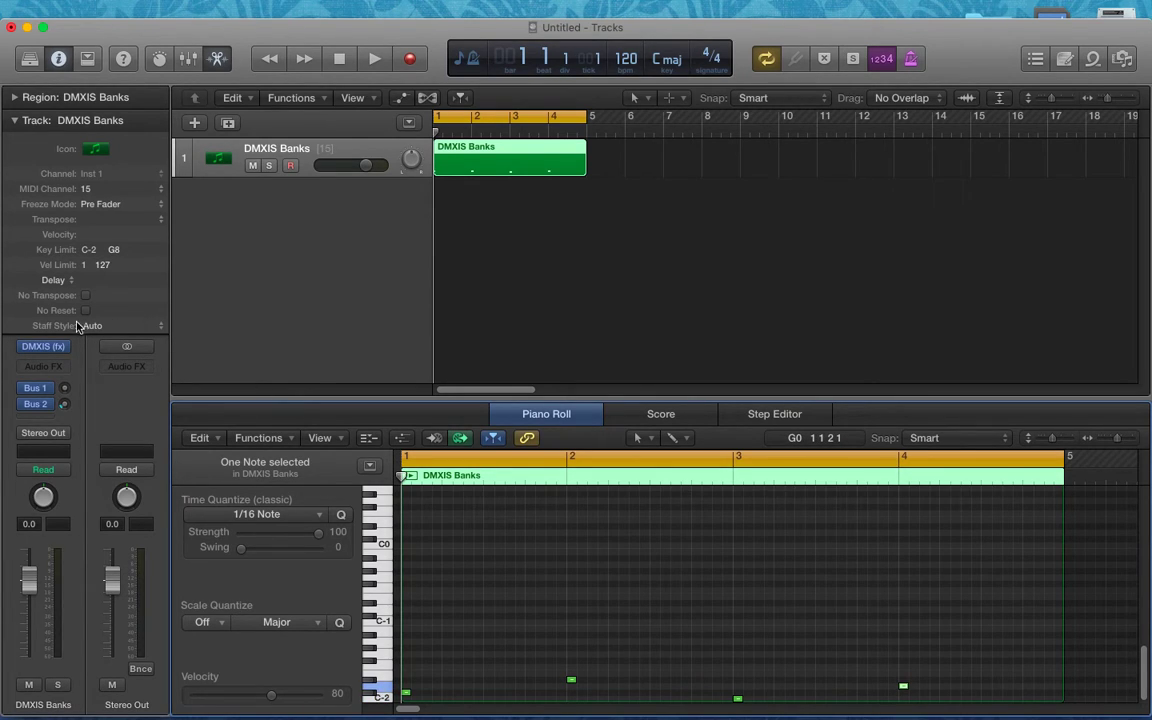
Display the DMXIS Preset Manager beside the track and play the cycled region to check its bank switching
{"action": "left_click", "coordinate": [44, 350]}
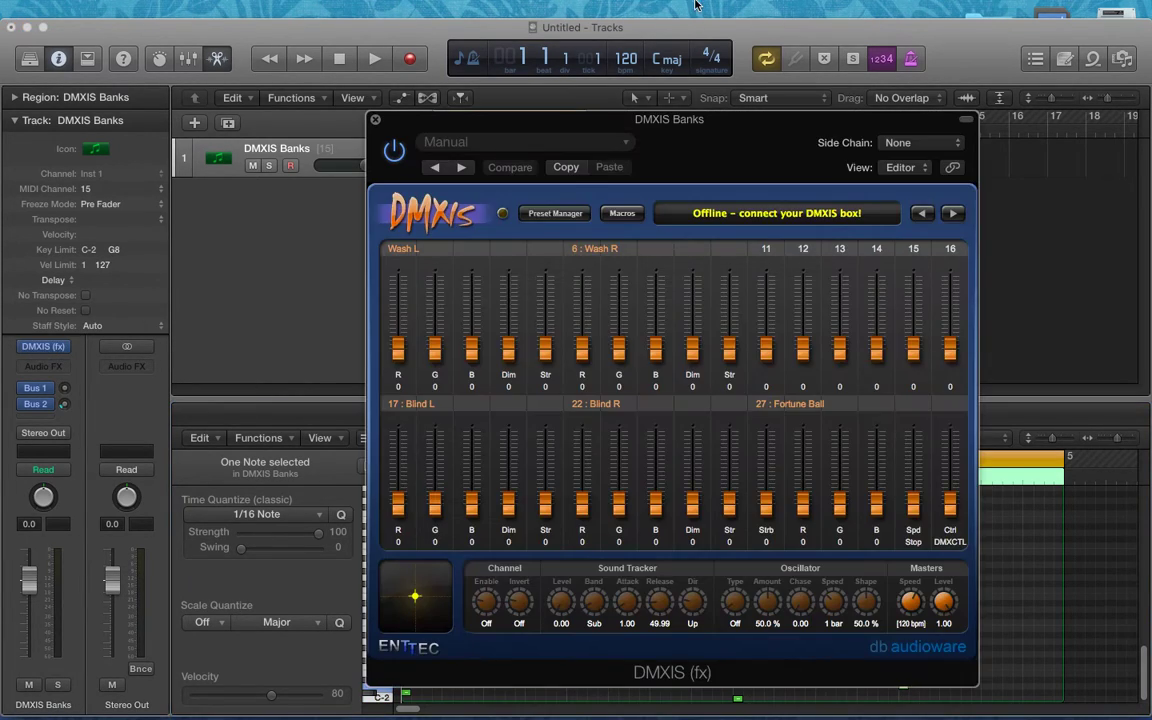
{"action": "left_click", "coordinate": [563, 214]}
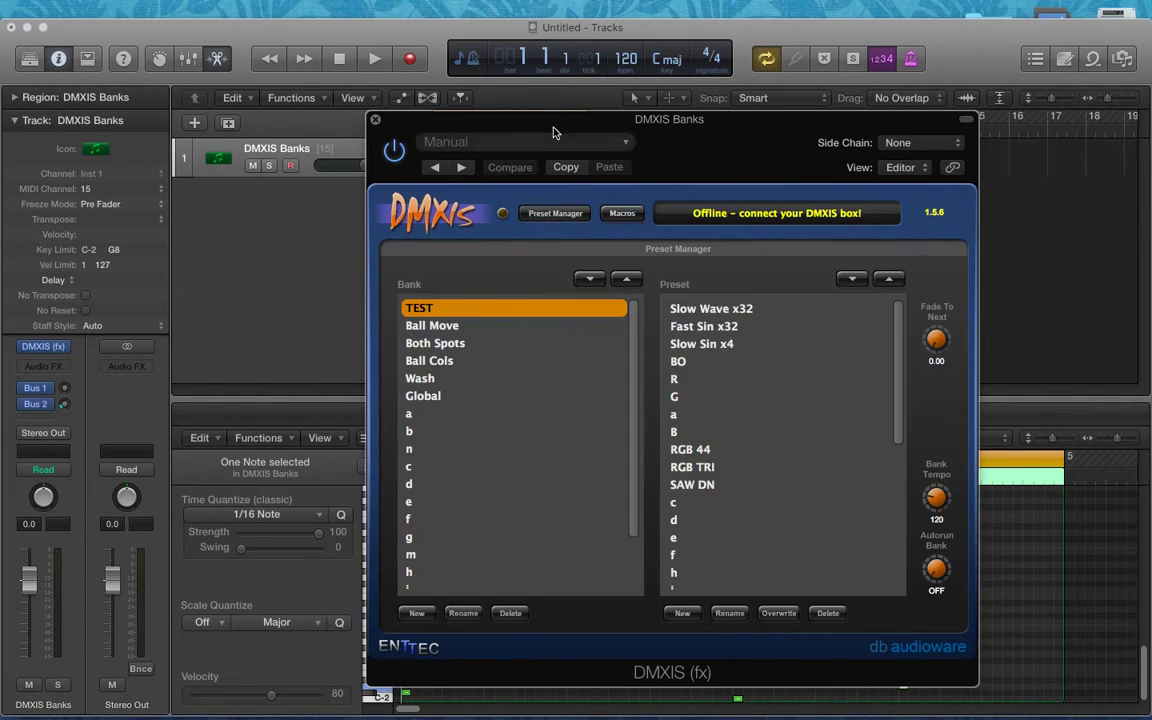
{"action": "left_click_drag", "start_coordinate": [550, 124], "coordinate": [964, 84]}
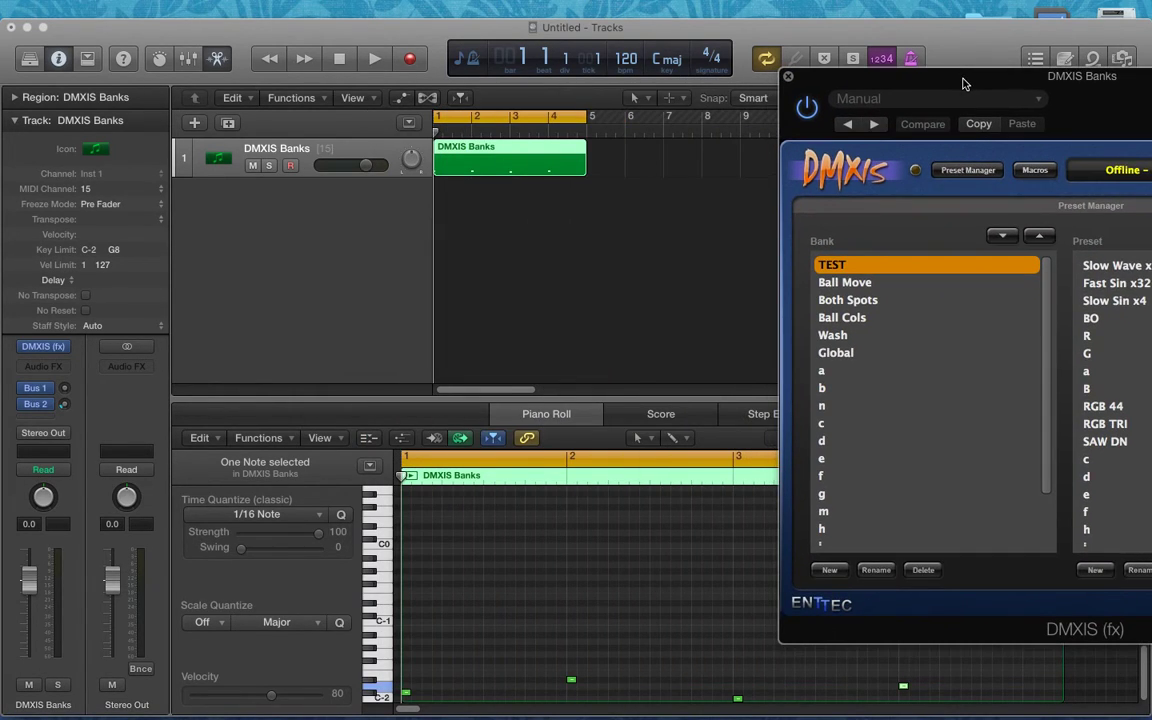
{"action": "left_click", "coordinate": [357, 236]}
{"action": "scroll", "coordinate": [357, 237], "scroll_direction": "right", "scroll_amount": 3}
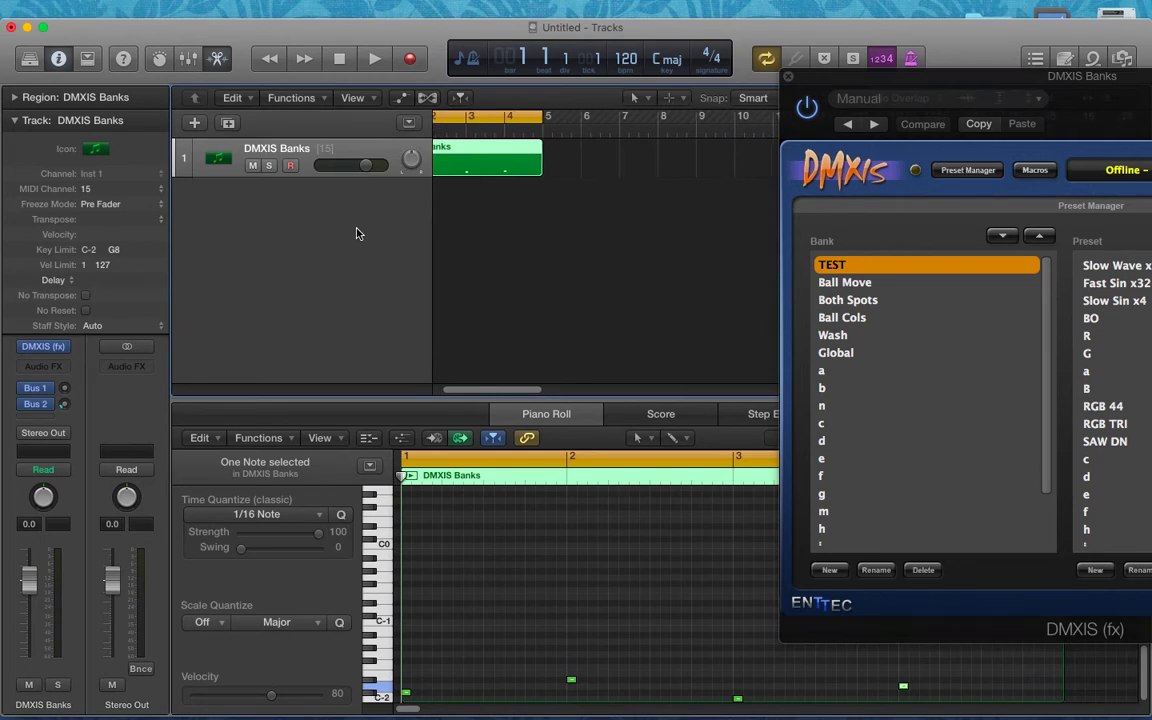
{"action": "scroll", "coordinate": [357, 234], "scroll_direction": "left", "scroll_amount": 3}
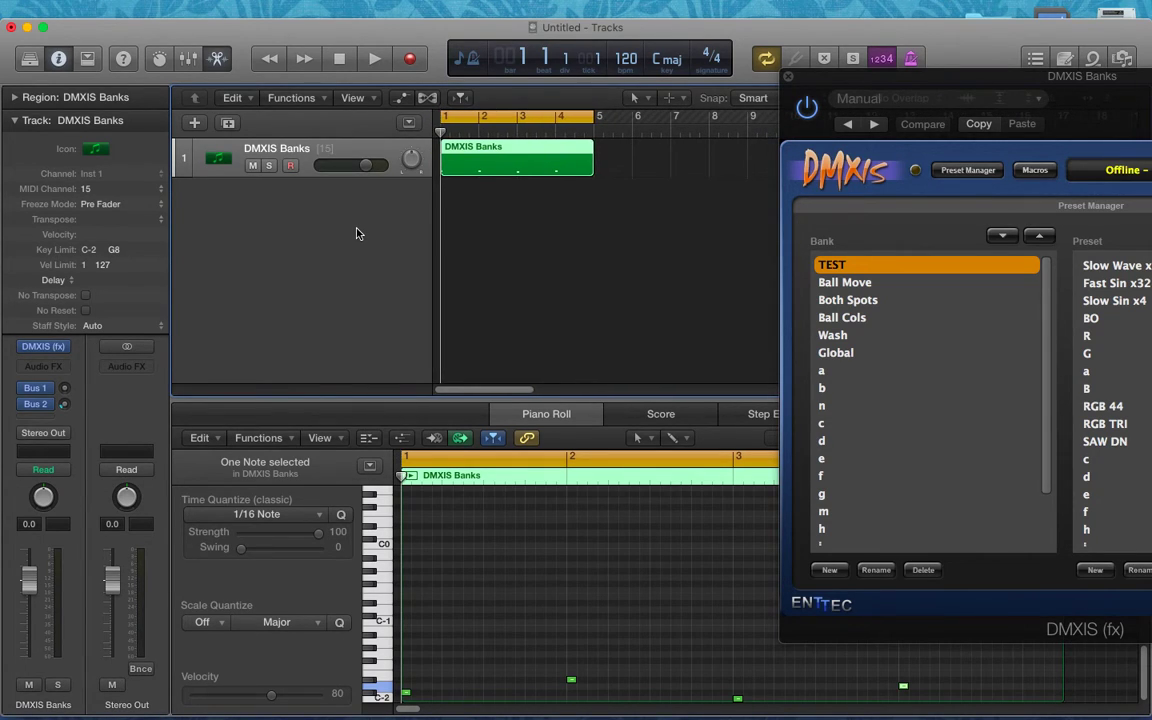
{"action": "key", "text": "space"}
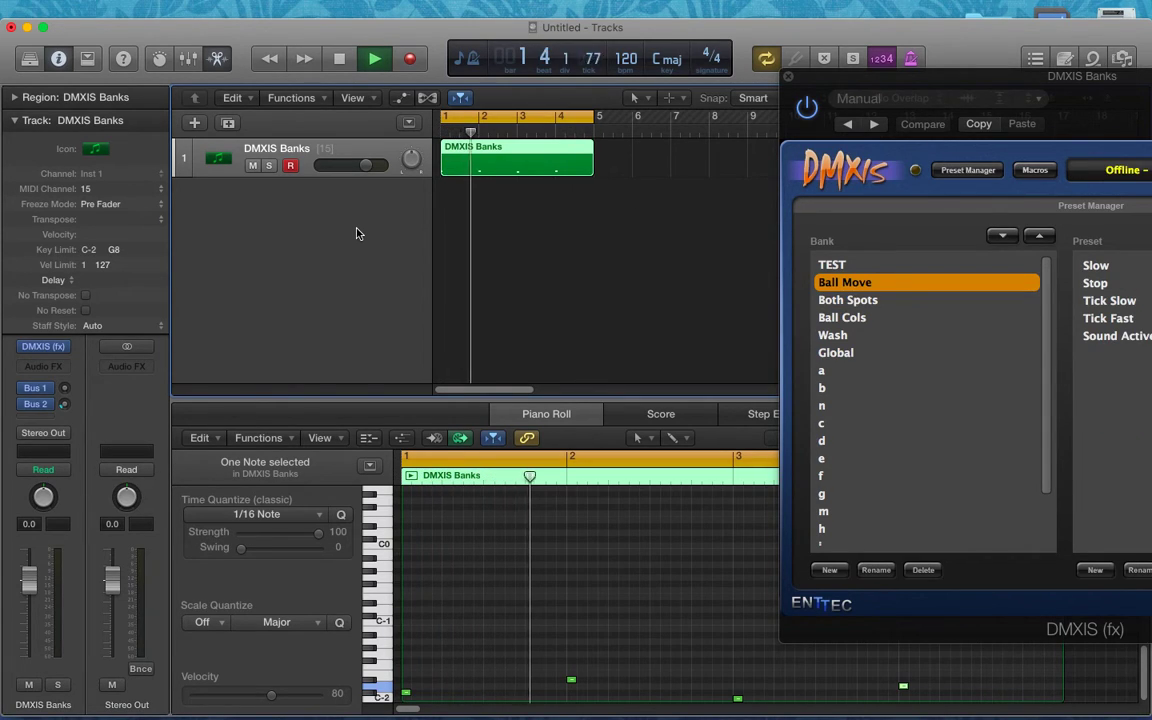
Stop playback, close the DMXIS window and add a new track using the next MIDI channel, 16
{"action": "key", "text": "space"}
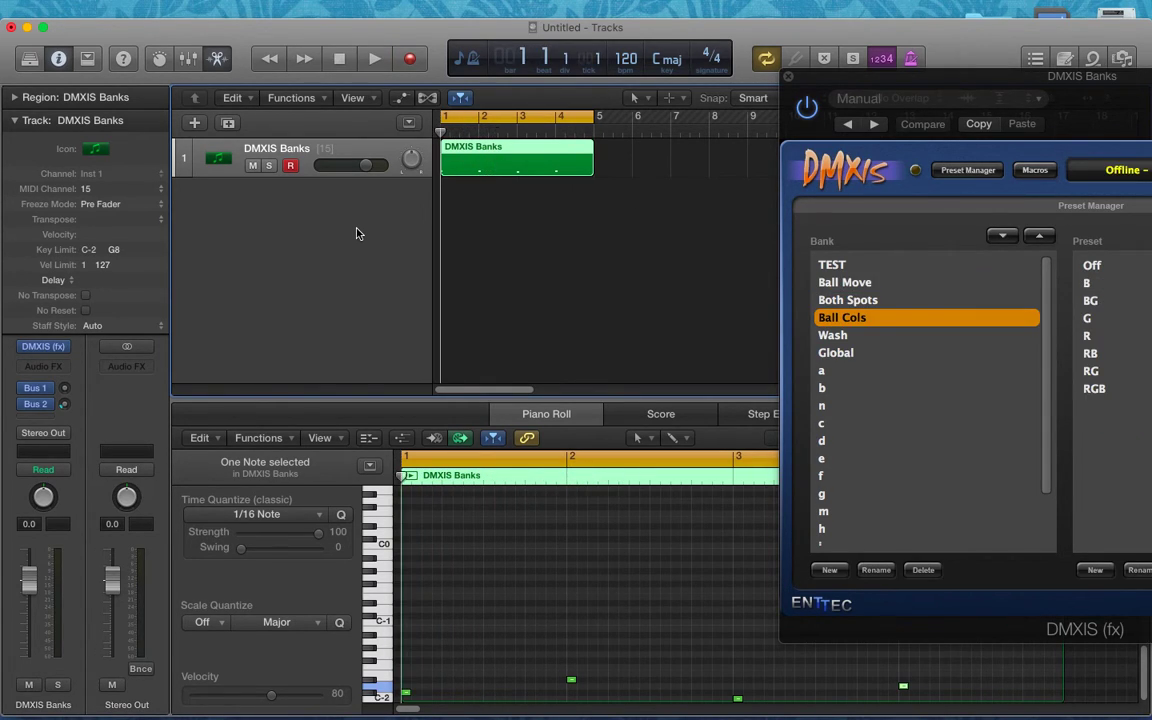
{"action": "left_click", "coordinate": [788, 78]}
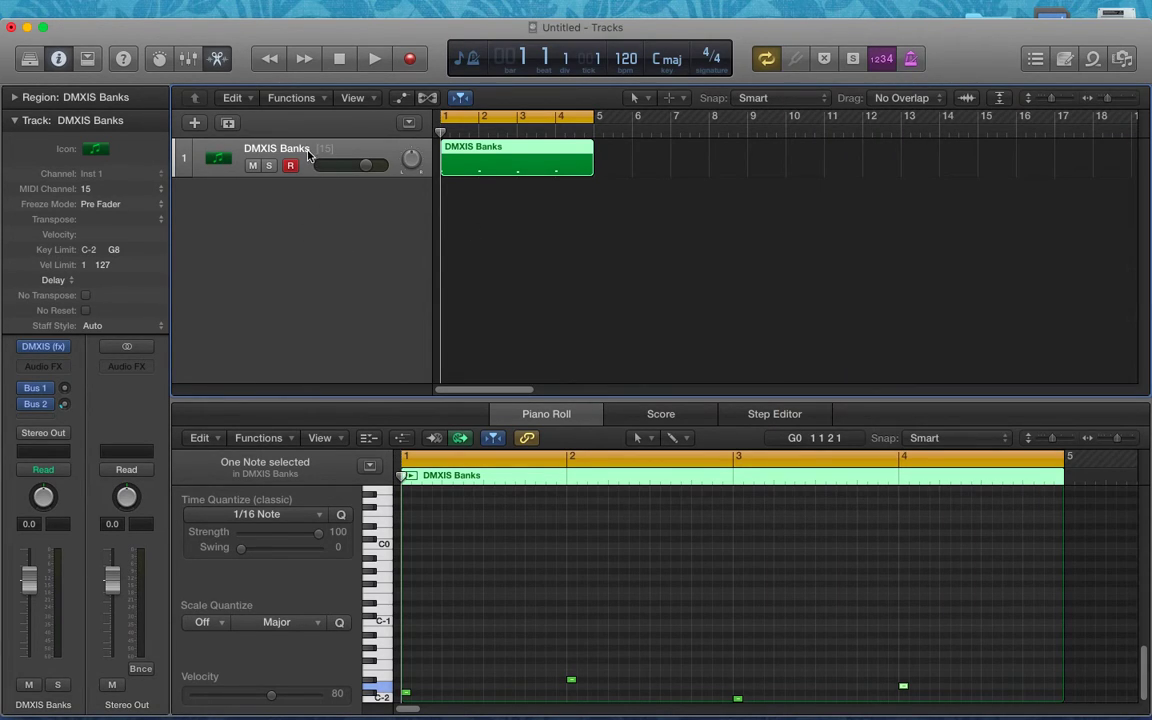
{"action": "mouse_move", "coordinate": [135, 5]}
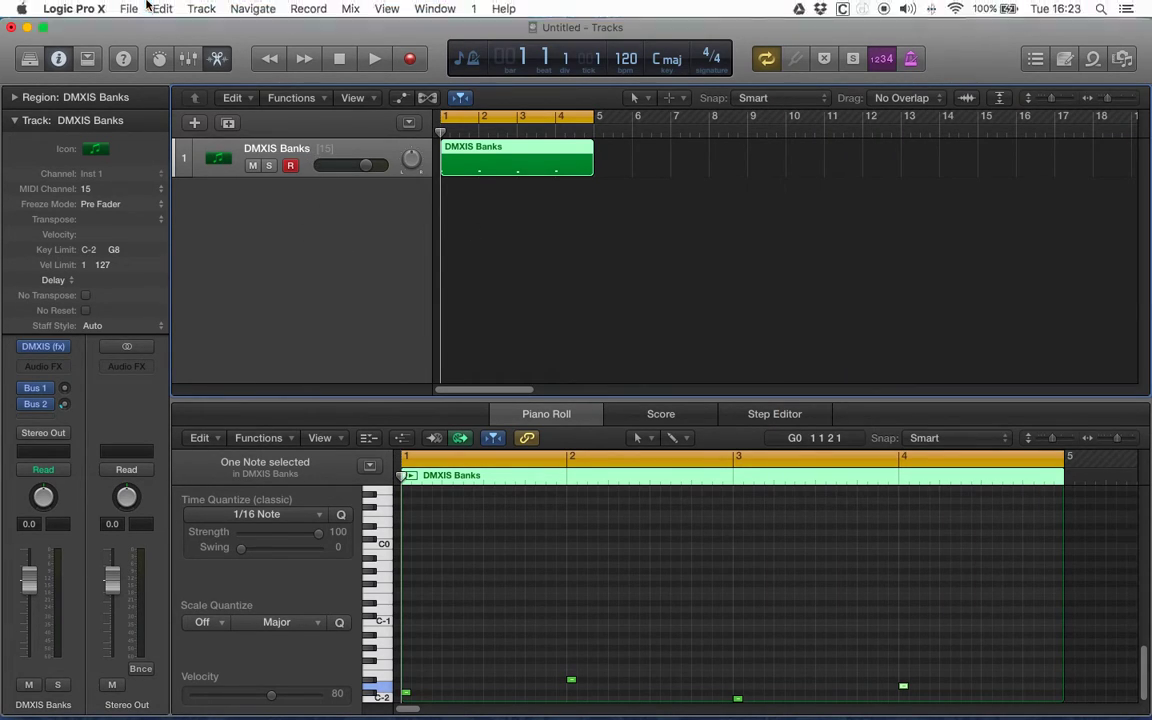
{"action": "left_click", "coordinate": [201, 9]}
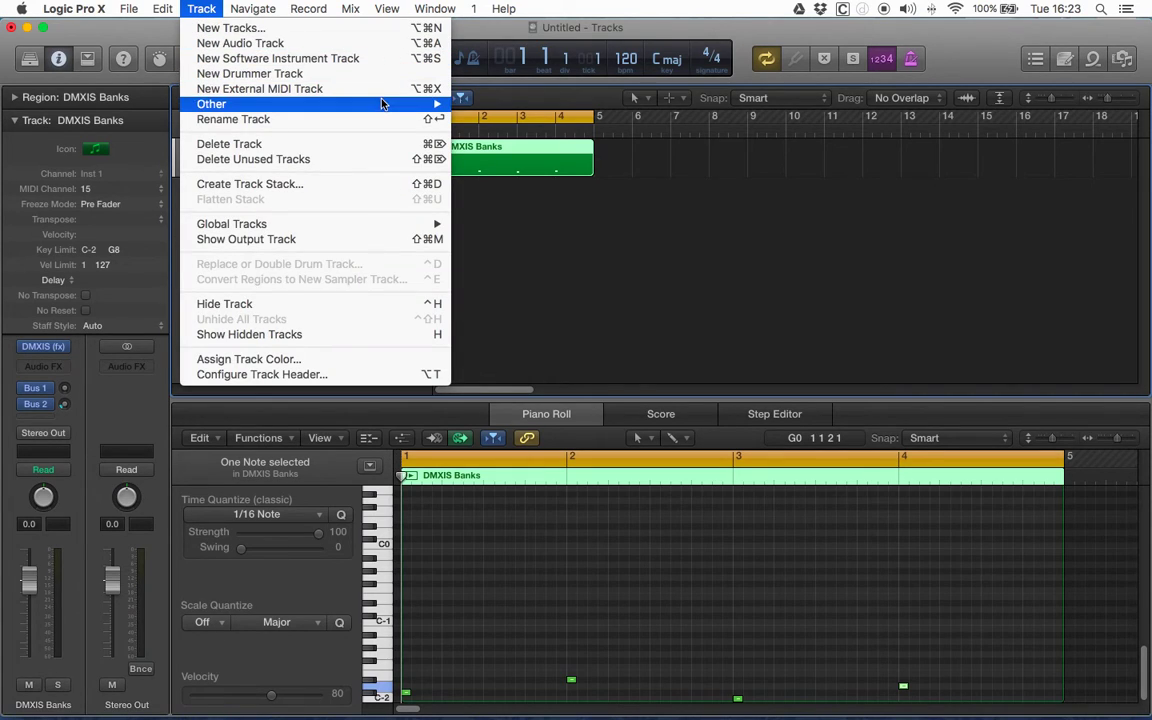
{"action": "mouse_move", "coordinate": [382, 106]}
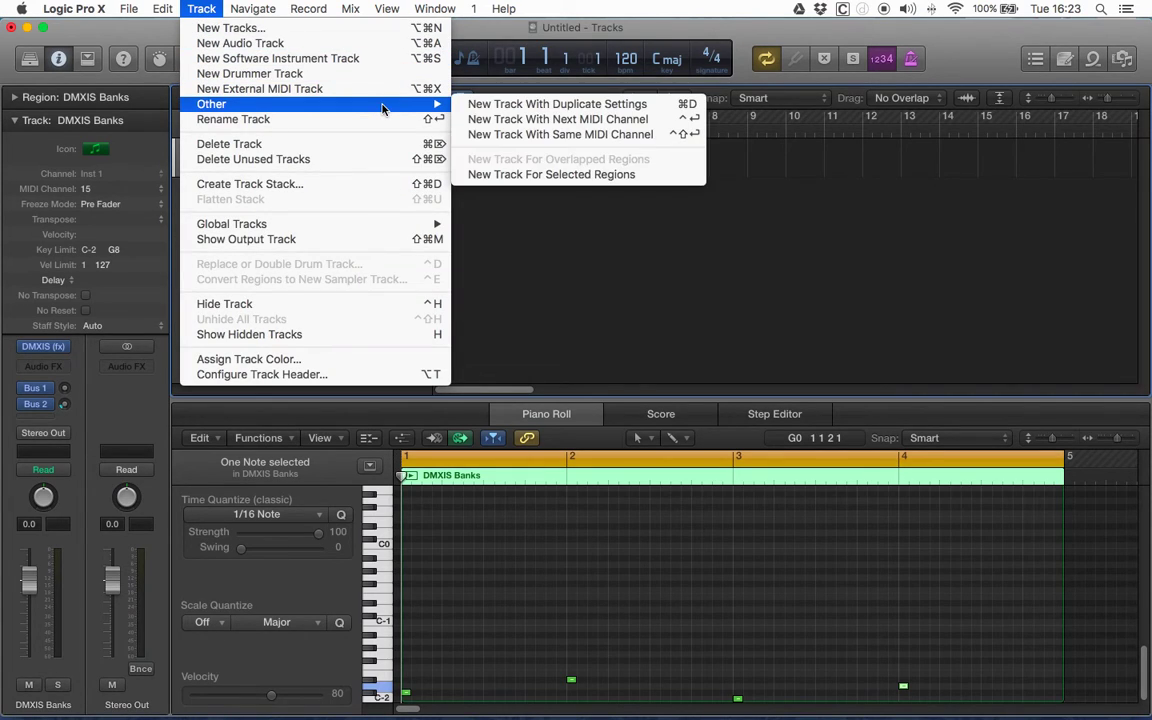
{"action": "left_click", "coordinate": [665, 122]}
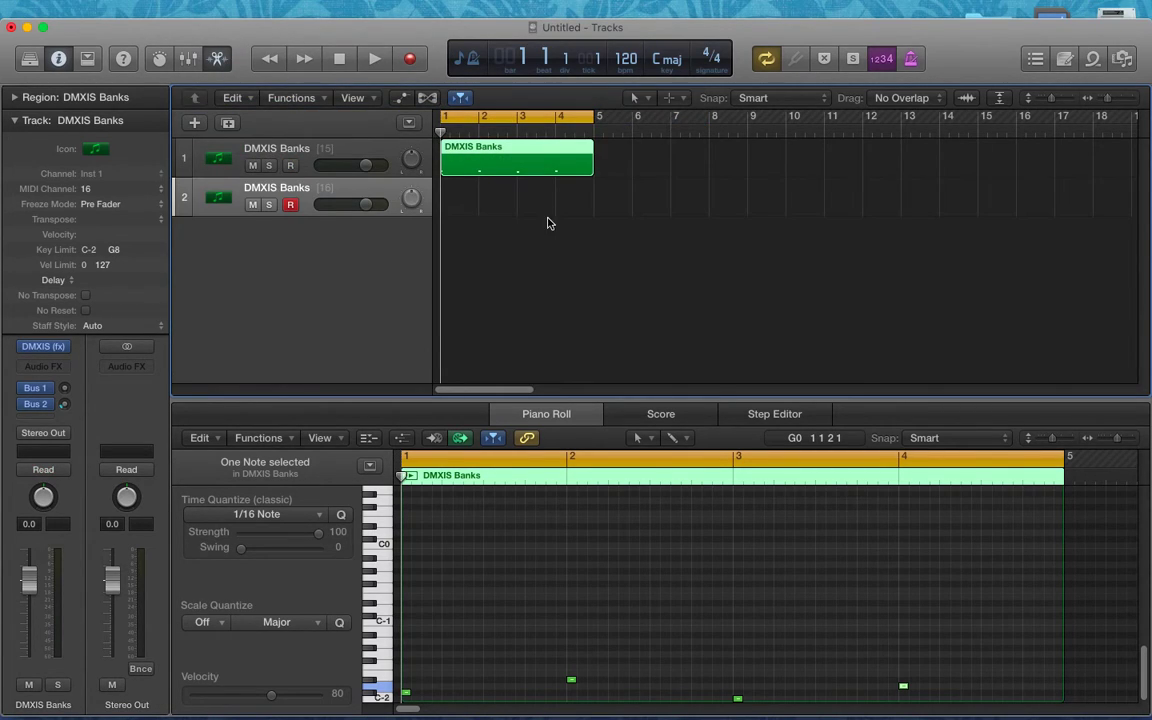
Create an empty MIDI region at bar 1 of the channel 16 track and extend it to four bars
{"action": "right_click", "coordinate": [453, 203]}
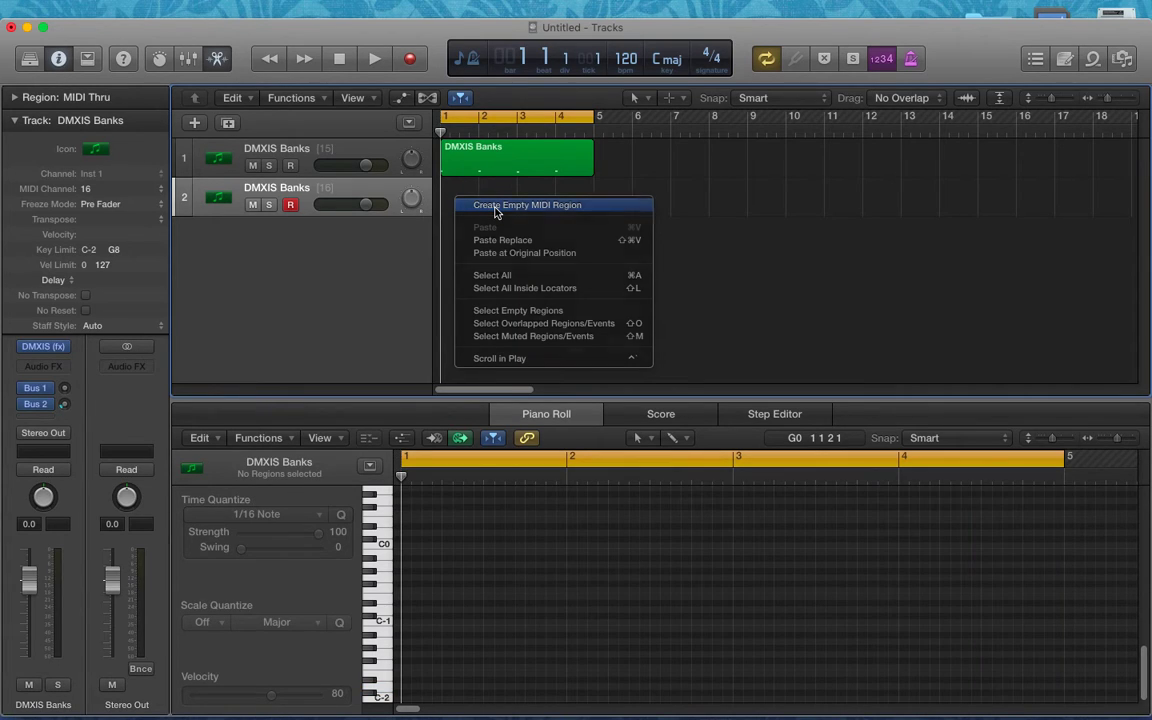
{"action": "left_click", "coordinate": [494, 211]}
{"action": "left_click_drag", "start_coordinate": [481, 203], "coordinate": [596, 203]}
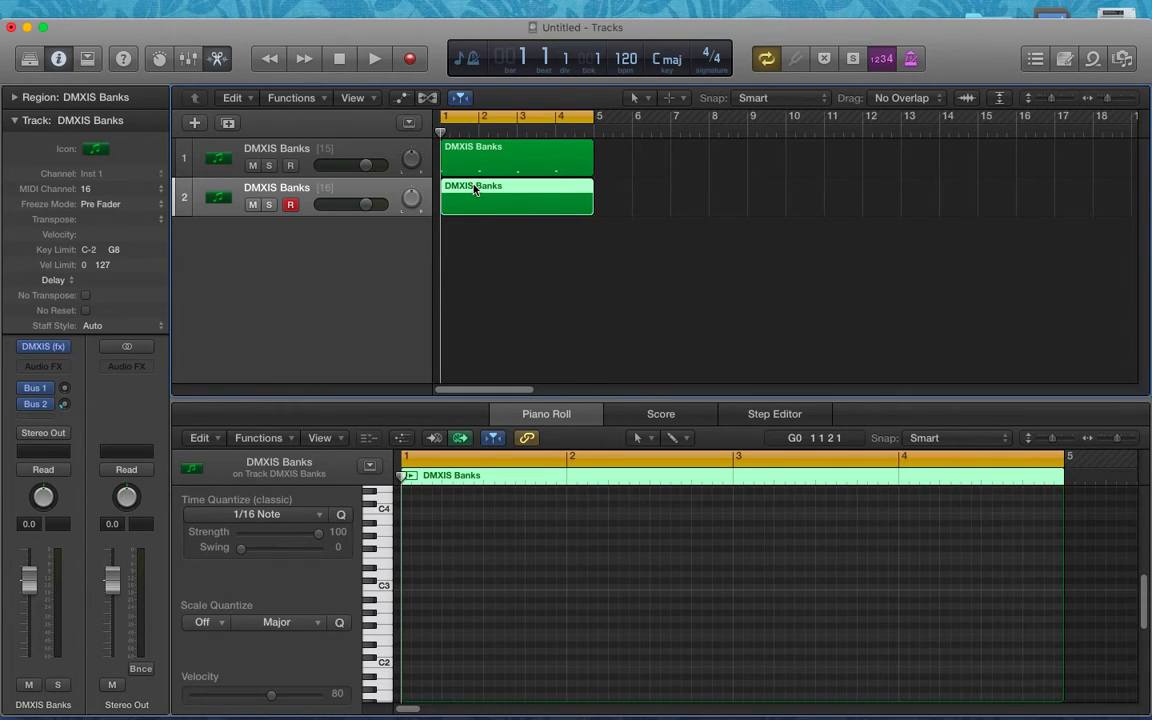
Rename the second track as DMXIS Presets
{"action": "double_click", "coordinate": [279, 188]}
{"action": "double_click", "coordinate": [285, 188]}
{"action": "left_click", "coordinate": [308, 190]}
{"action": "left_click_drag", "start_coordinate": [325, 190], "coordinate": [219, 193]}
{"action": "type", "text": "DMXIS Presets"}
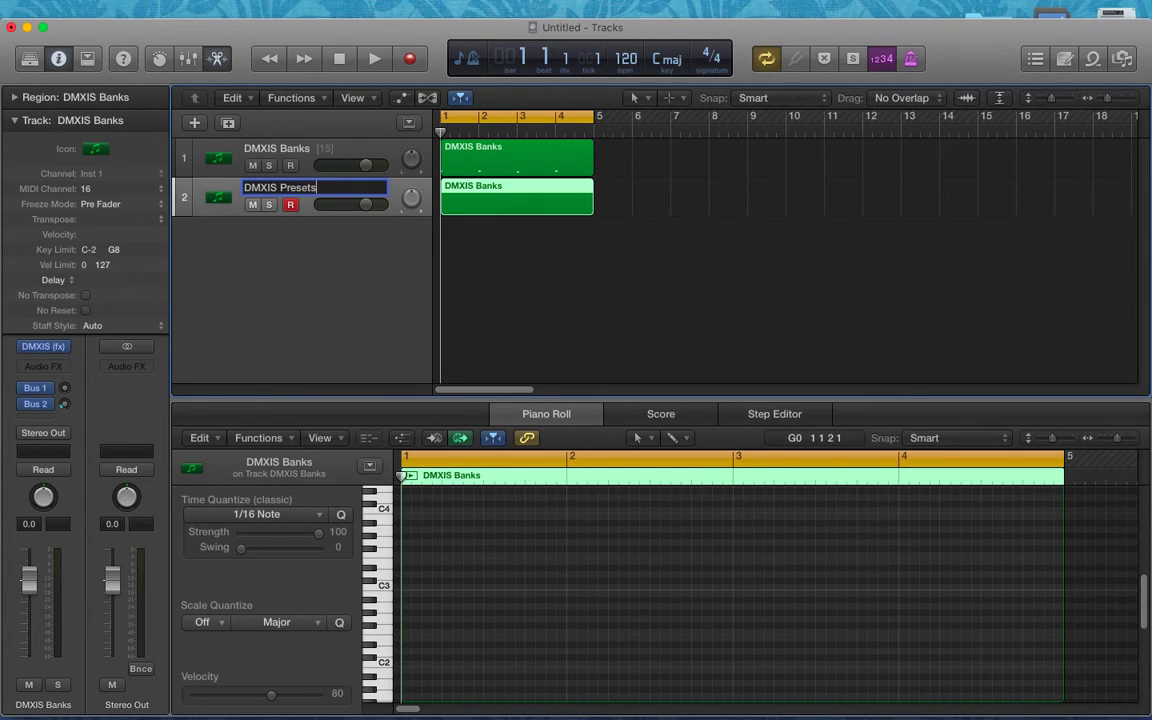
{"action": "key", "text": "Return"}
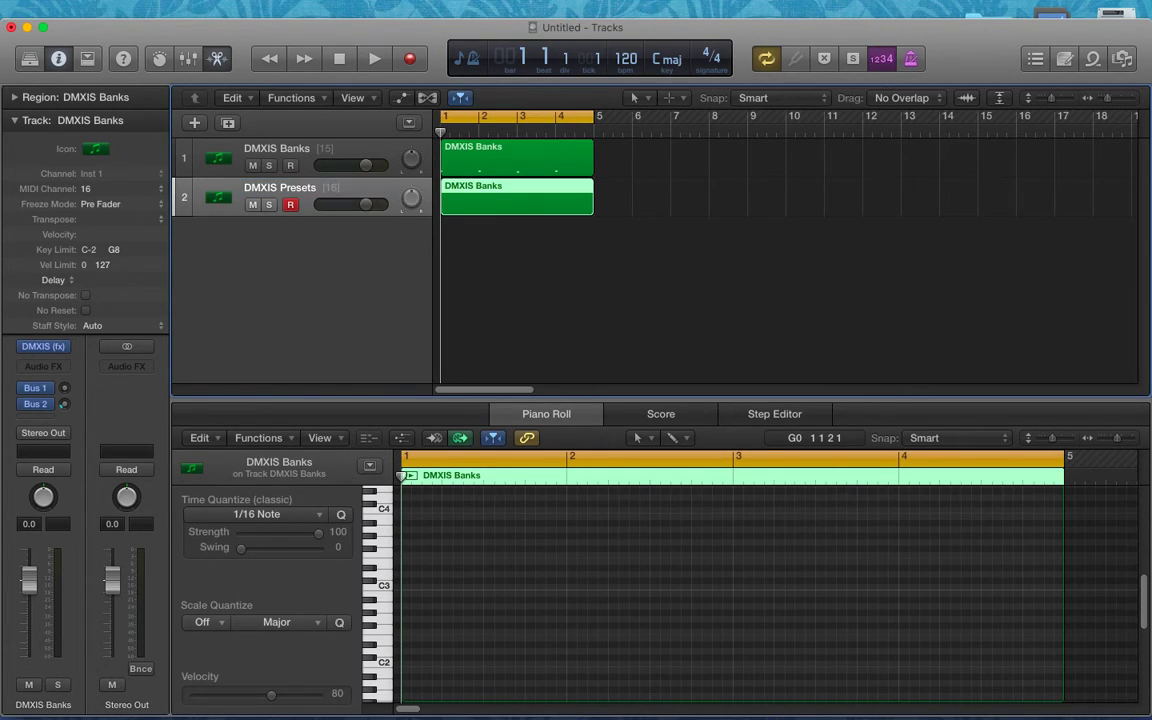
Close the Piano Roll and delete the empty DMXIS Banks region from the DMXIS Presets track
{"action": "left_click", "coordinate": [463, 195]}
{"action": "right_click", "coordinate": [489, 190]}
{"action": "left_click", "coordinate": [447, 250]}
{"action": "key", "text": "e"}
{"action": "key", "text": "Delete"}
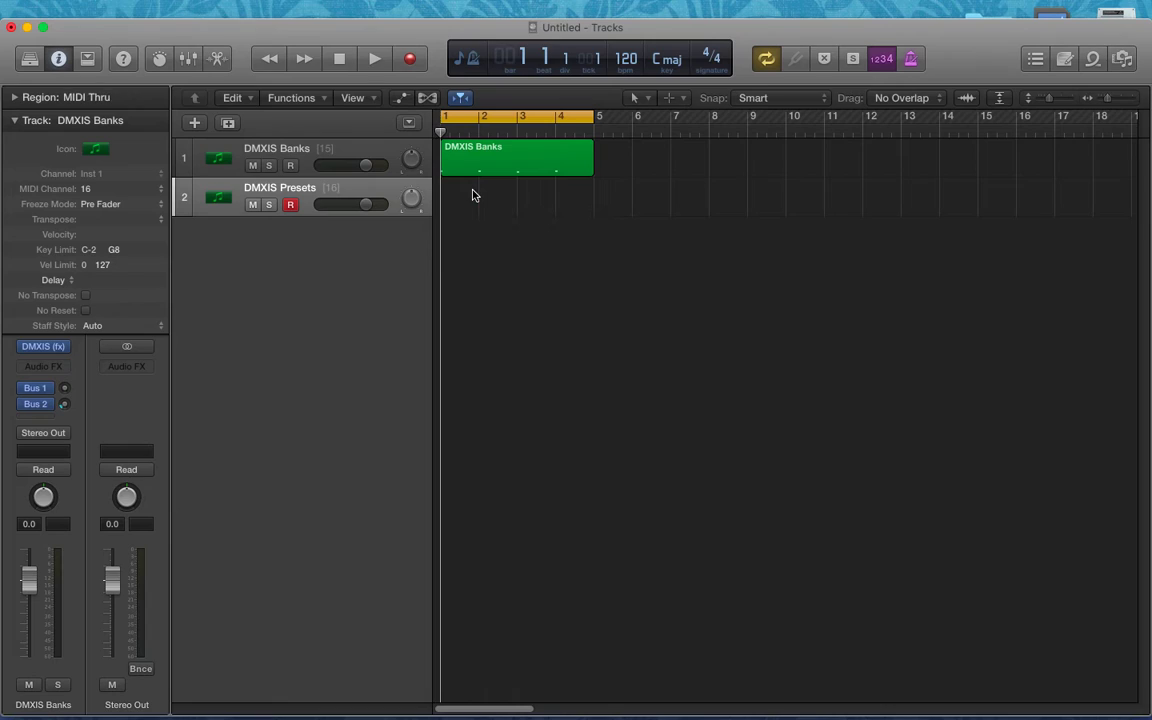
Create an empty MIDI region at bar 1 of the DMXIS Presets track and lengthen it to four bars
{"action": "right_click", "coordinate": [474, 195]}
{"action": "left_click", "coordinate": [486, 195]}
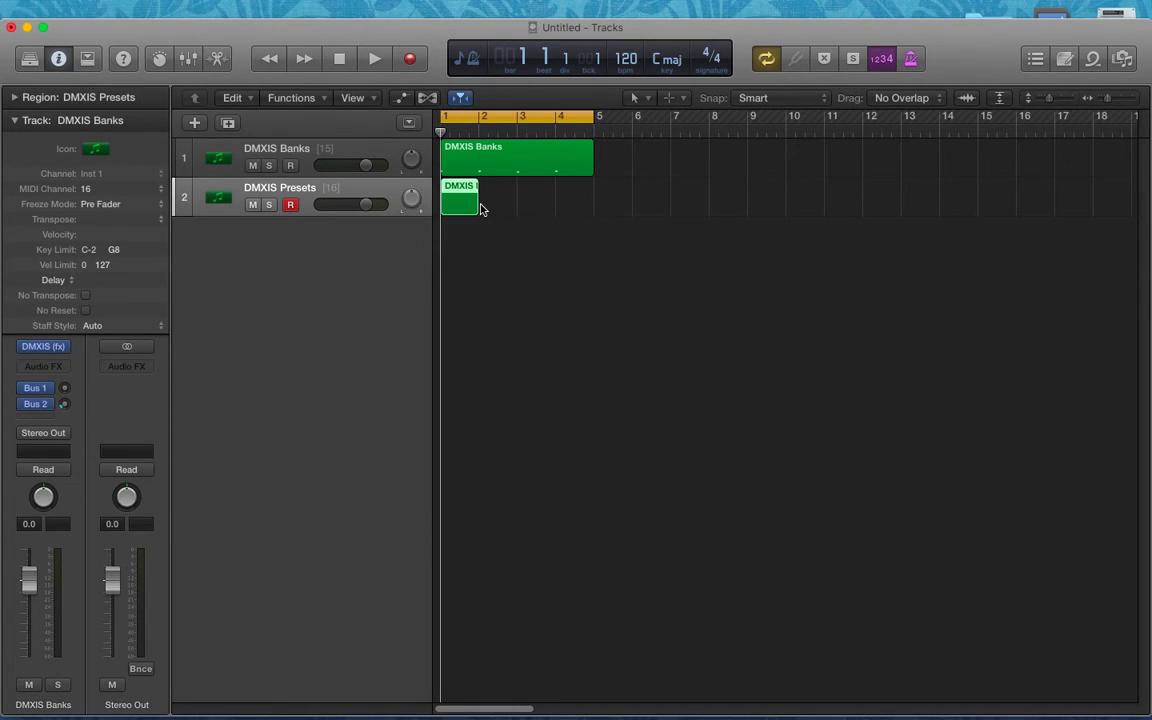
{"action": "left_click_drag", "start_coordinate": [476, 204], "coordinate": [590, 215]}
Open the DMXIS Presets region in the Piano Roll and scatter short notes between C#-2 and F-2 across its four bars
{"action": "double_click", "coordinate": [492, 198]}
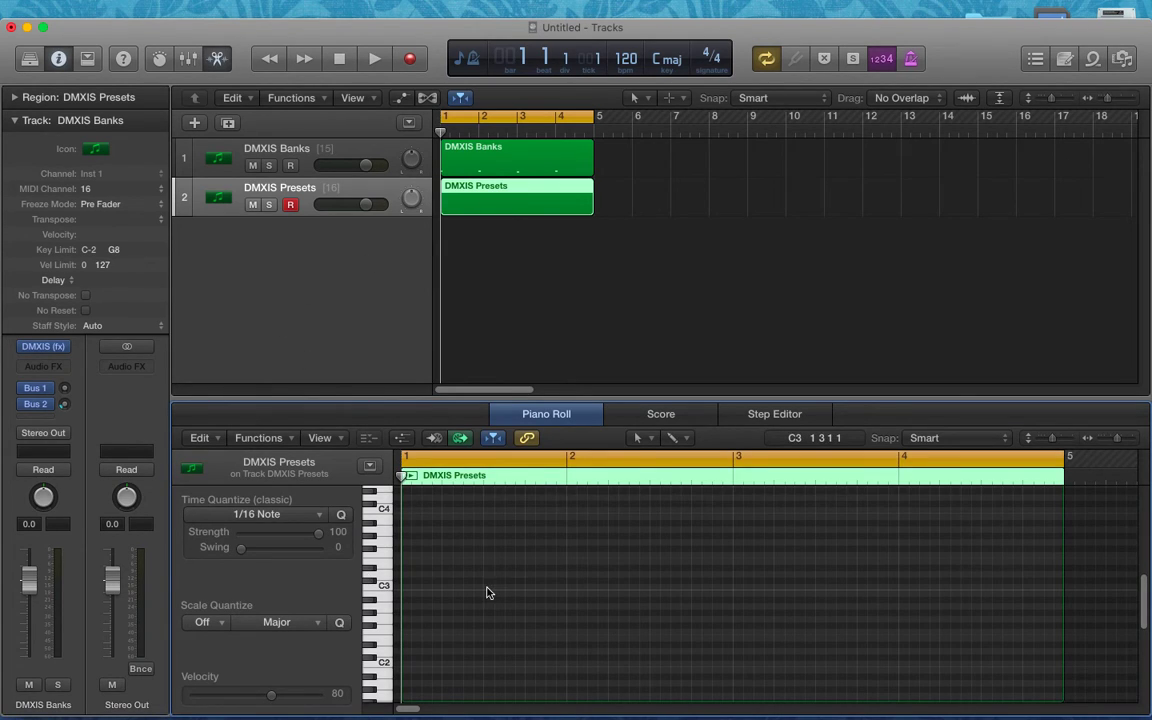
{"action": "scroll", "coordinate": [490, 632], "scroll_direction": "down", "scroll_amount": 8}
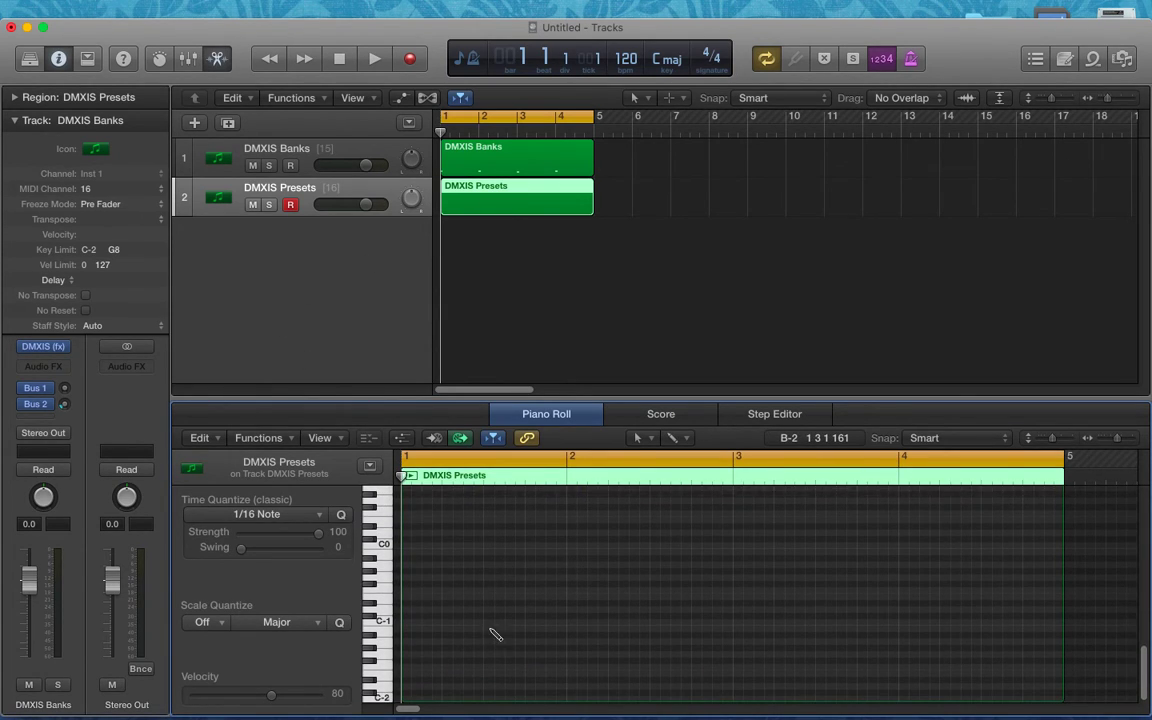
{"action": "left_click", "coordinate": [414, 686]}
{"action": "left_click", "coordinate": [445, 681]}
{"action": "left_click", "coordinate": [489, 686]}
{"action": "left_click", "coordinate": [520, 692]}
{"action": "left_click", "coordinate": [550, 680]}
{"action": "left_click", "coordinate": [582, 692]}
{"action": "left_click", "coordinate": [613, 680]}
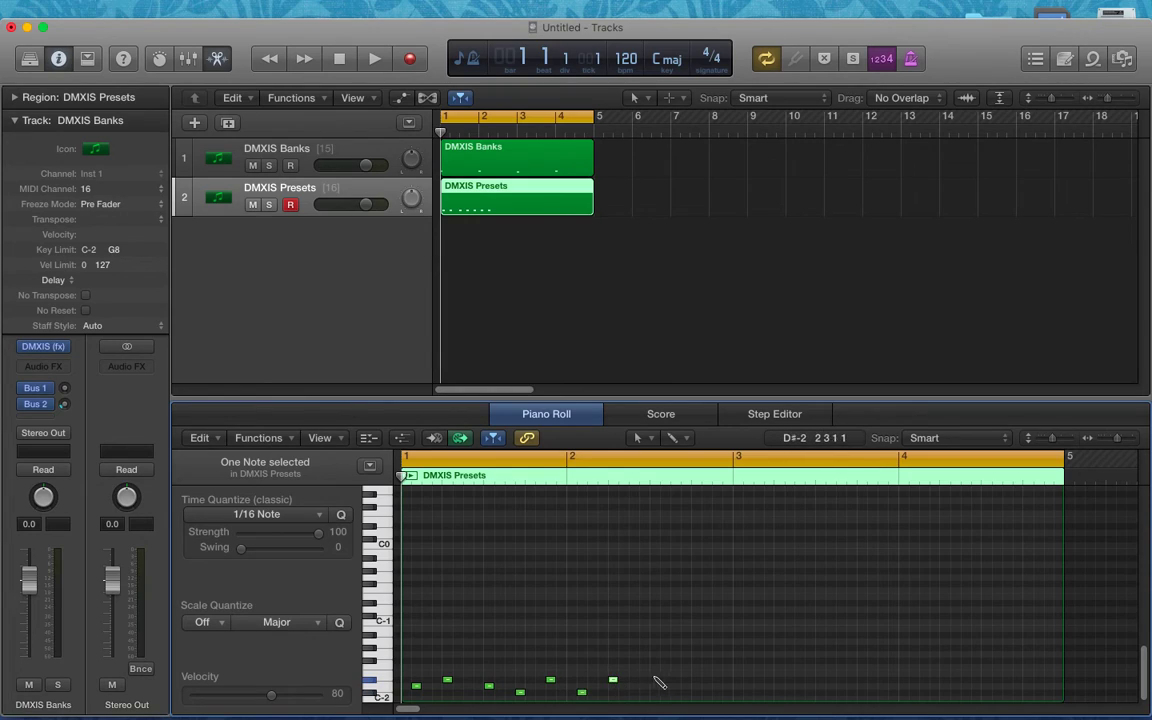
{"action": "left_click", "coordinate": [644, 667]}
{"action": "left_click", "coordinate": [695, 673]}
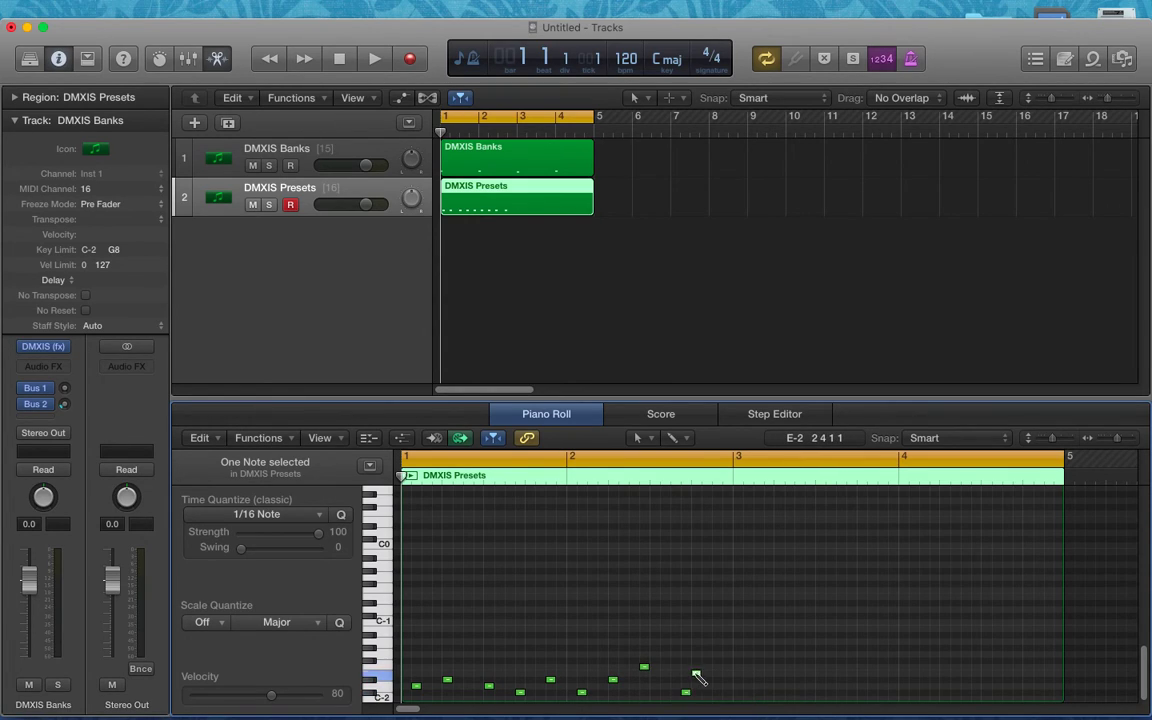
{"action": "left_click", "coordinate": [727, 680]}
{"action": "left_click", "coordinate": [799, 686]}
{"action": "left_click", "coordinate": [840, 673]}
{"action": "left_click", "coordinate": [861, 686]}
{"action": "left_click", "coordinate": [963, 666]}
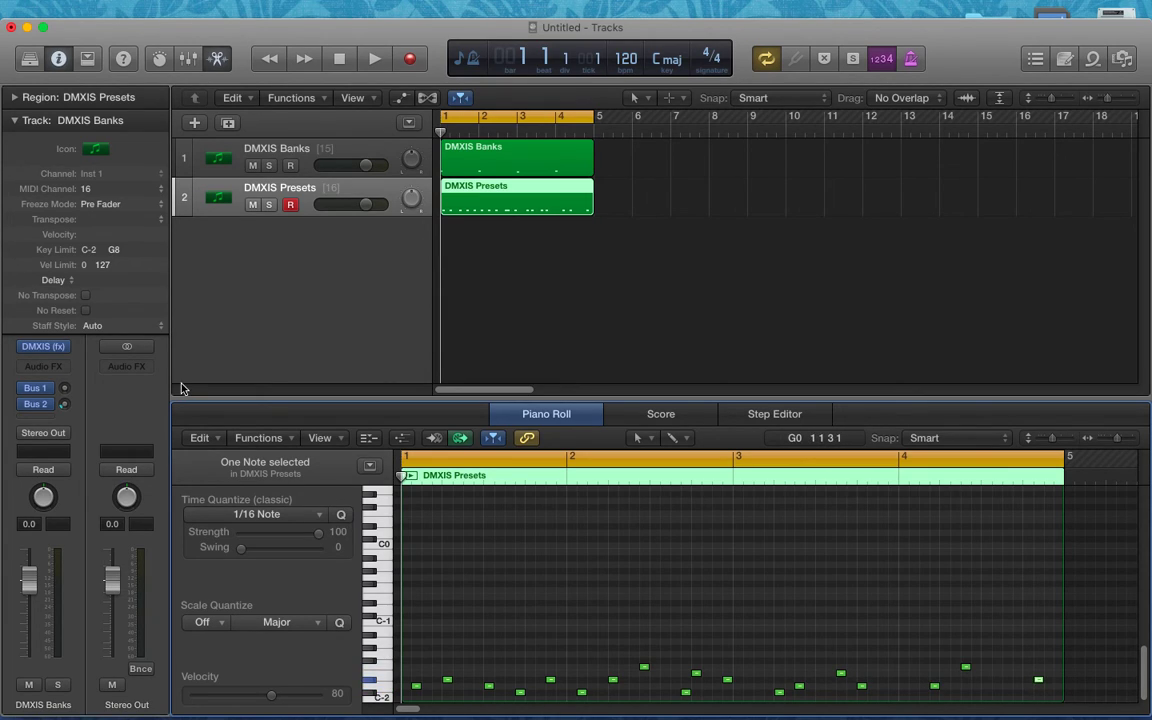
Display the DMXIS Preset Manager beside the tracks and play both cycled regions to check the bank and preset switching
{"action": "left_click", "coordinate": [40, 349]}
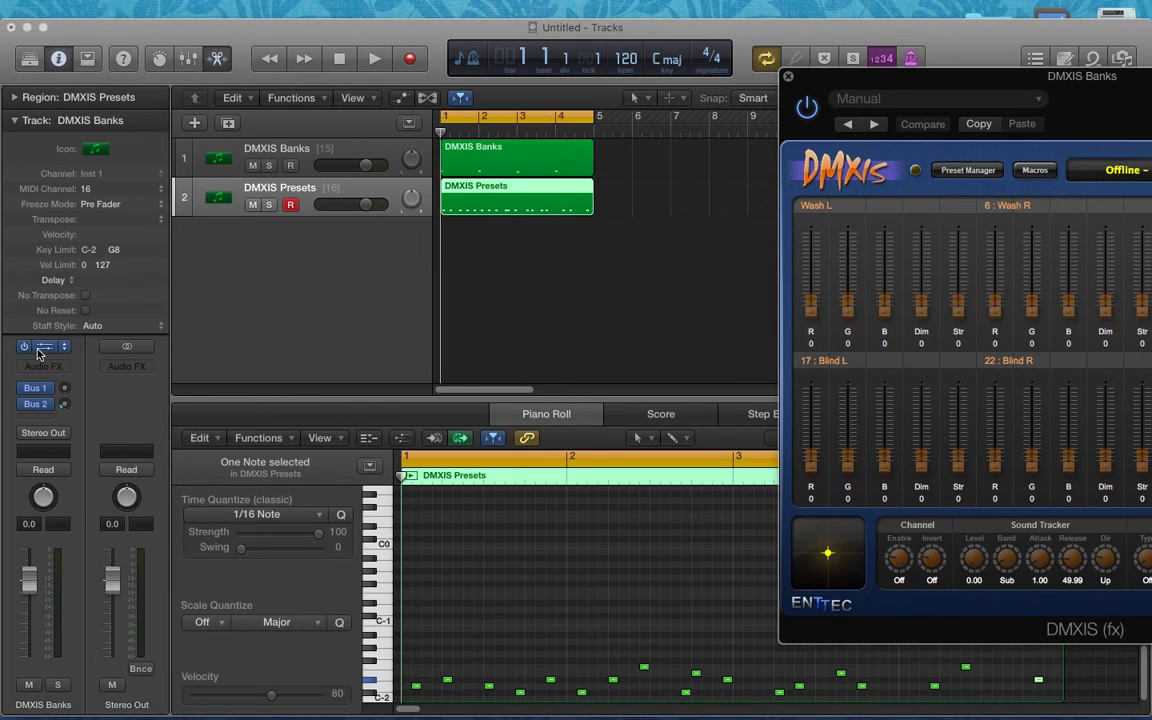
{"action": "left_click", "coordinate": [968, 171]}
{"action": "left_click_drag", "start_coordinate": [993, 86], "coordinate": [955, 86]}
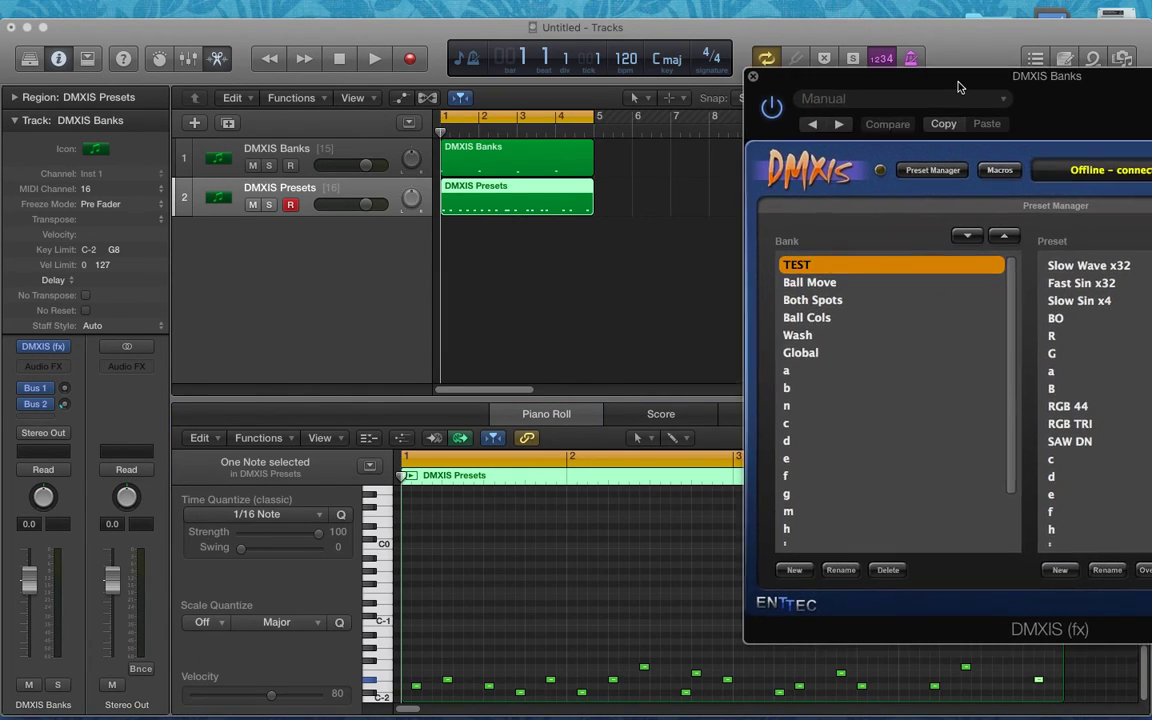
{"action": "left_click", "coordinate": [300, 312]}
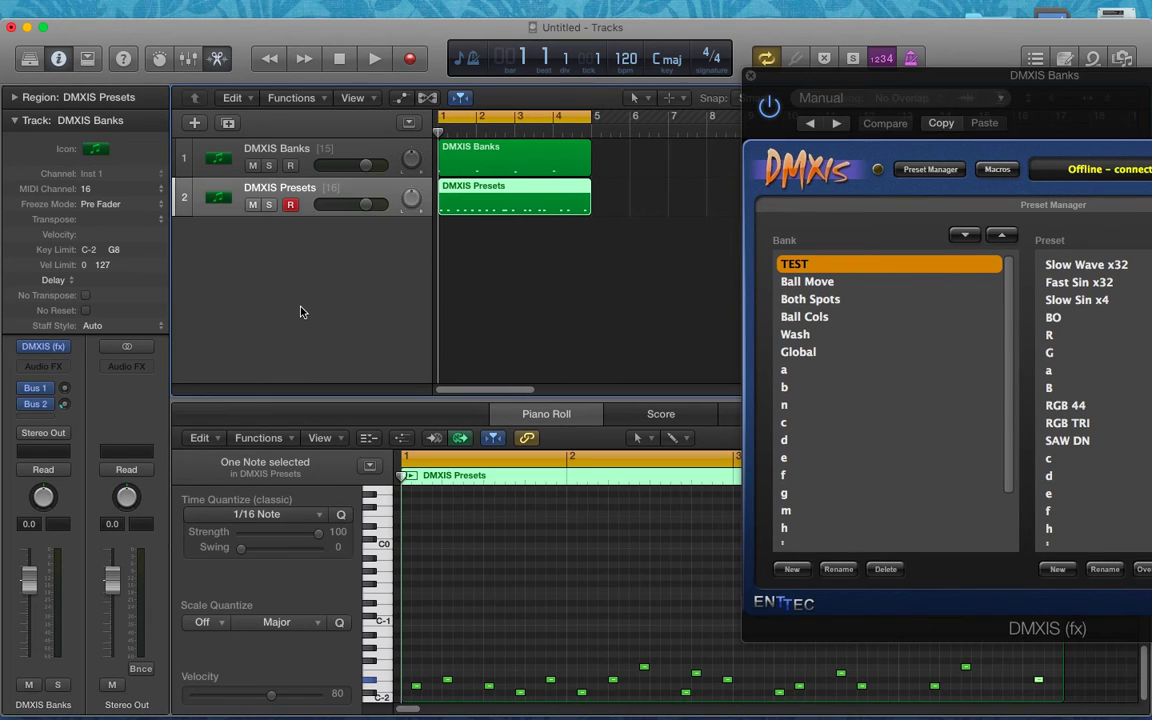
{"action": "key", "text": "space"}
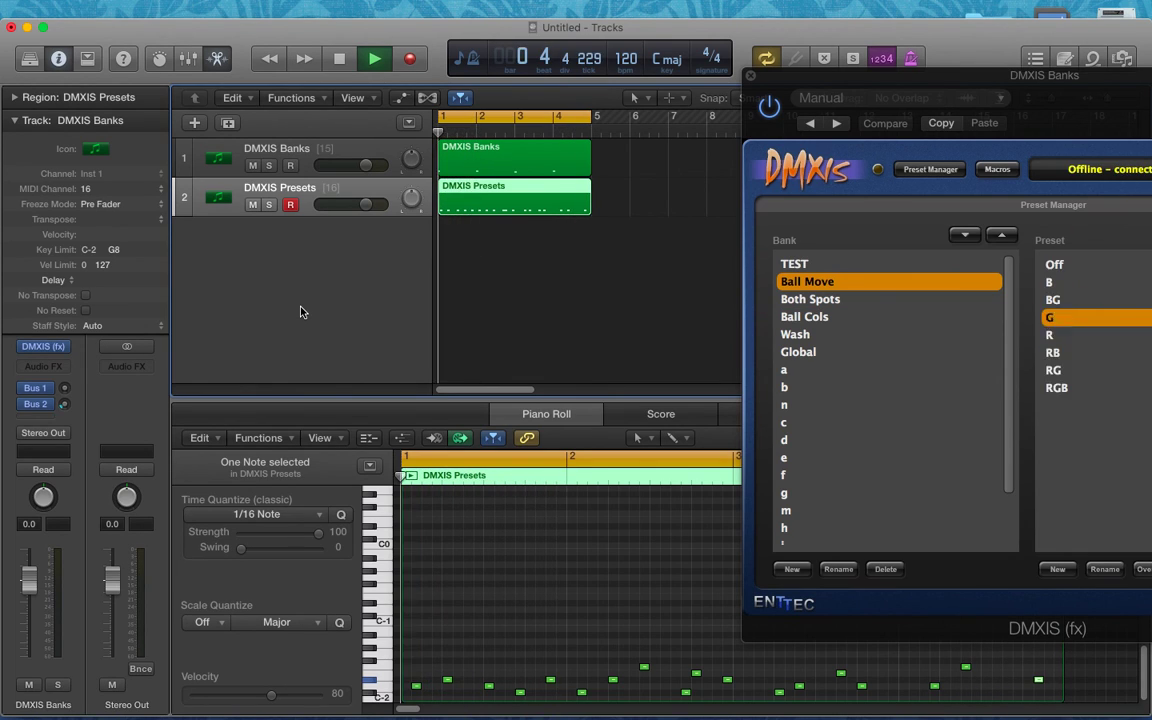
{"action": "key", "text": "space"}
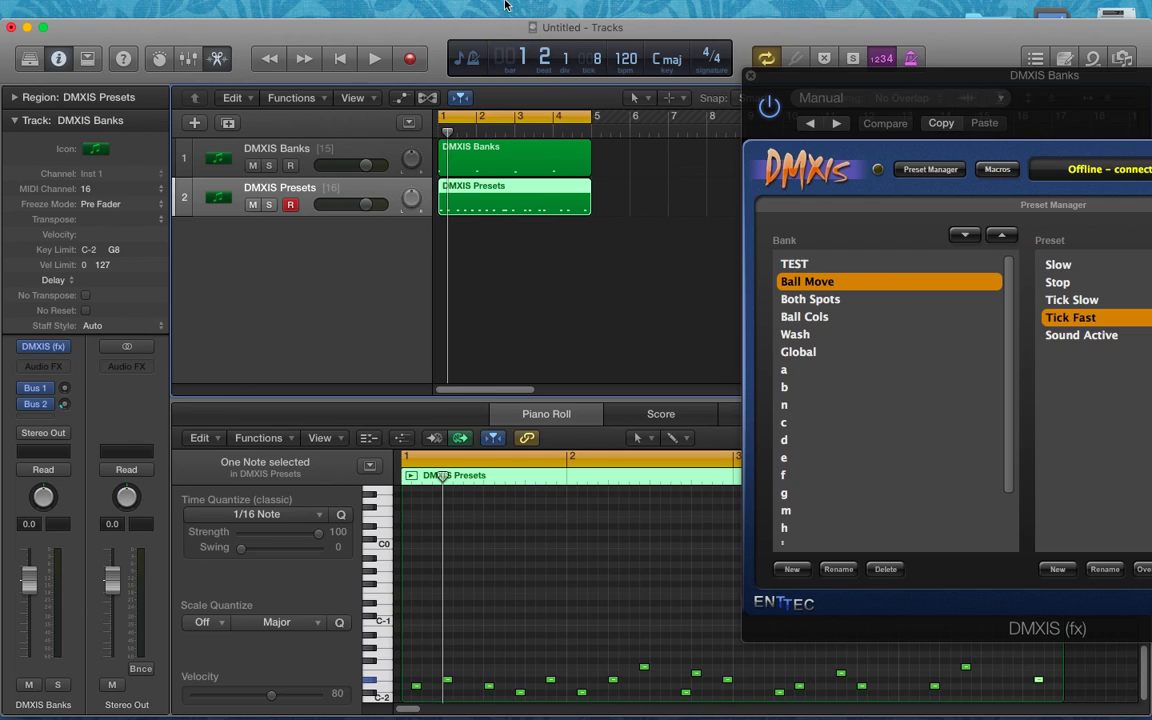